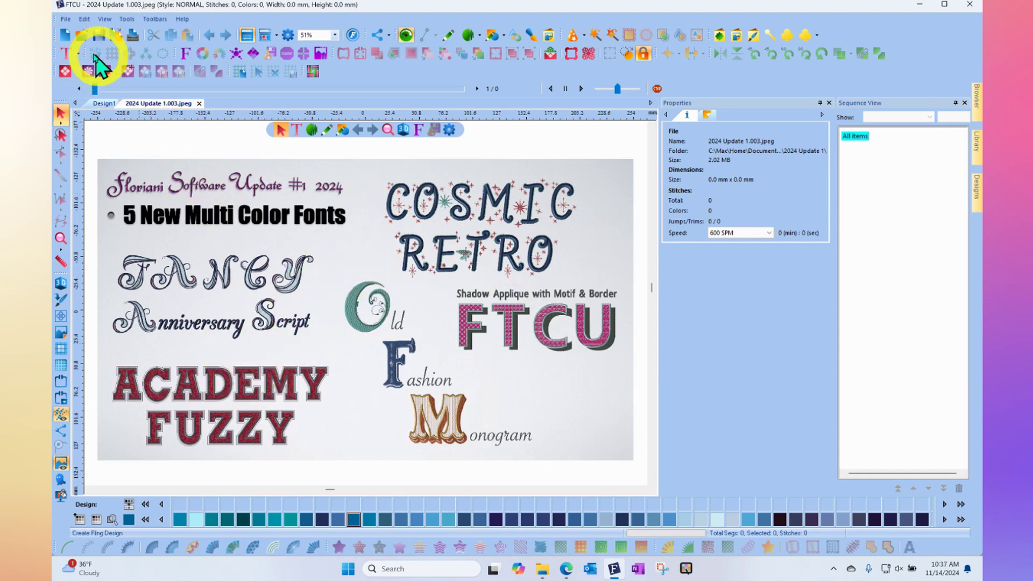
Step: Start a new blank design and expand the Library's Fonts folder to list its six sets
{"action": "left_click", "coordinate": [65, 35]}
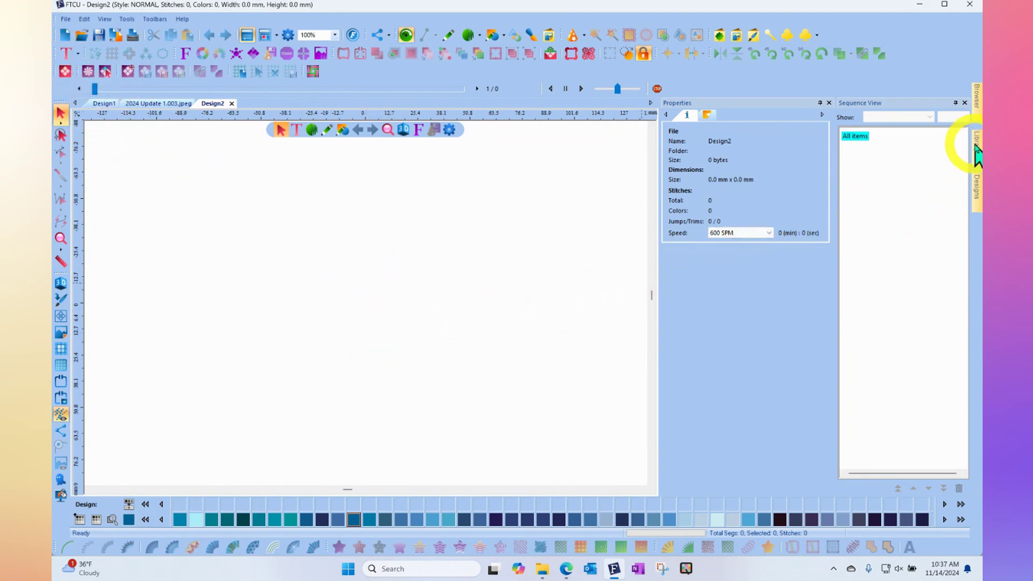
{"action": "mouse_move", "coordinate": [977, 153]}
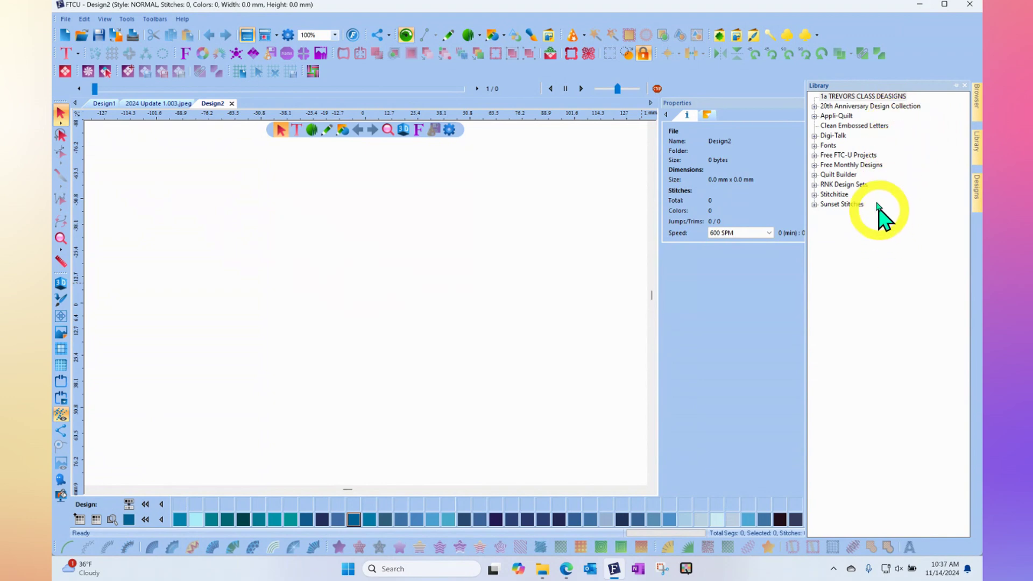
{"action": "left_click", "coordinate": [814, 146]}
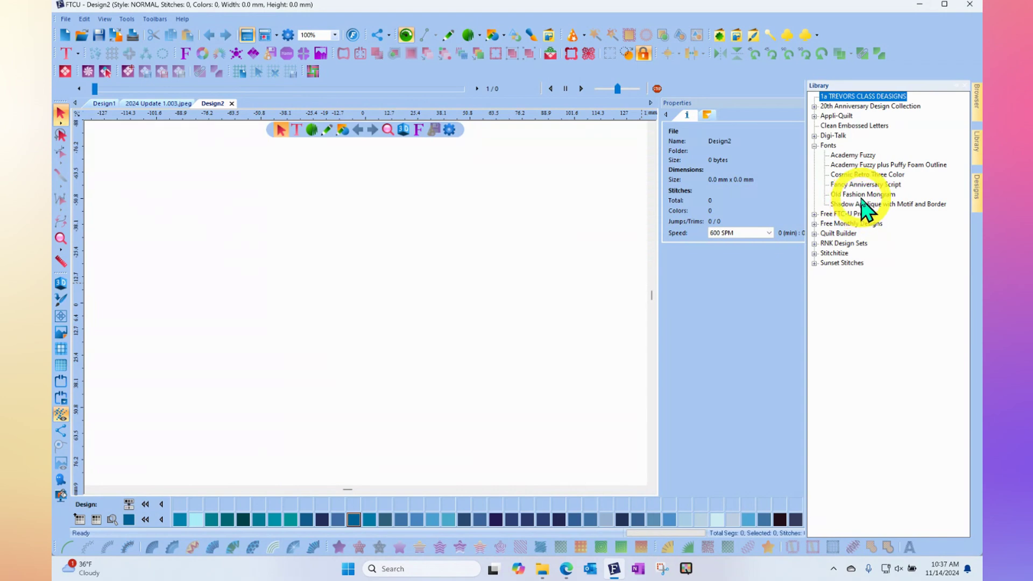
Step: Drag the Academy Fuzzy numeral 5 (5.waf) onto the empty Design2 canvas
{"action": "left_click", "coordinate": [854, 155]}
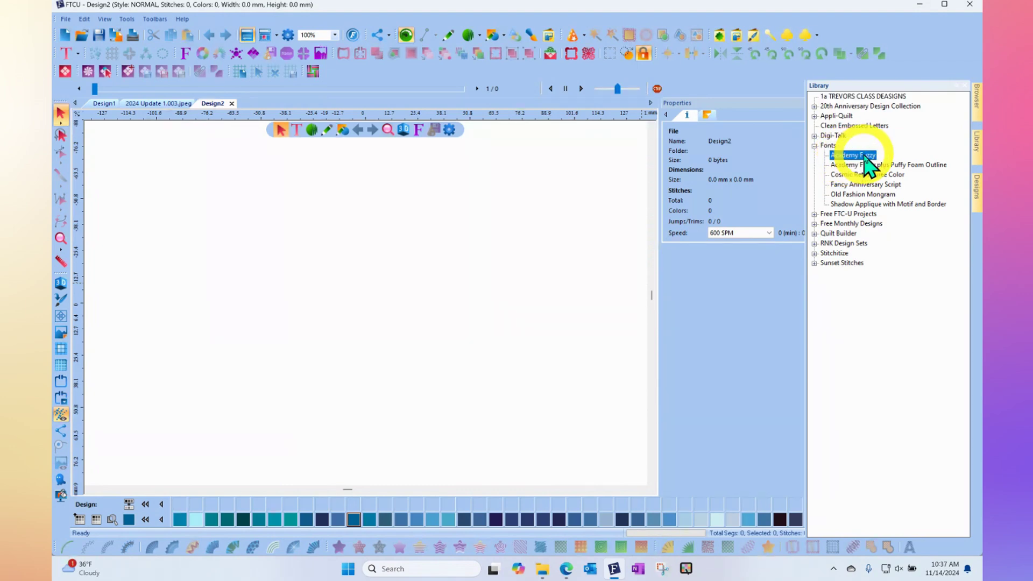
{"action": "left_click", "coordinate": [976, 194]}
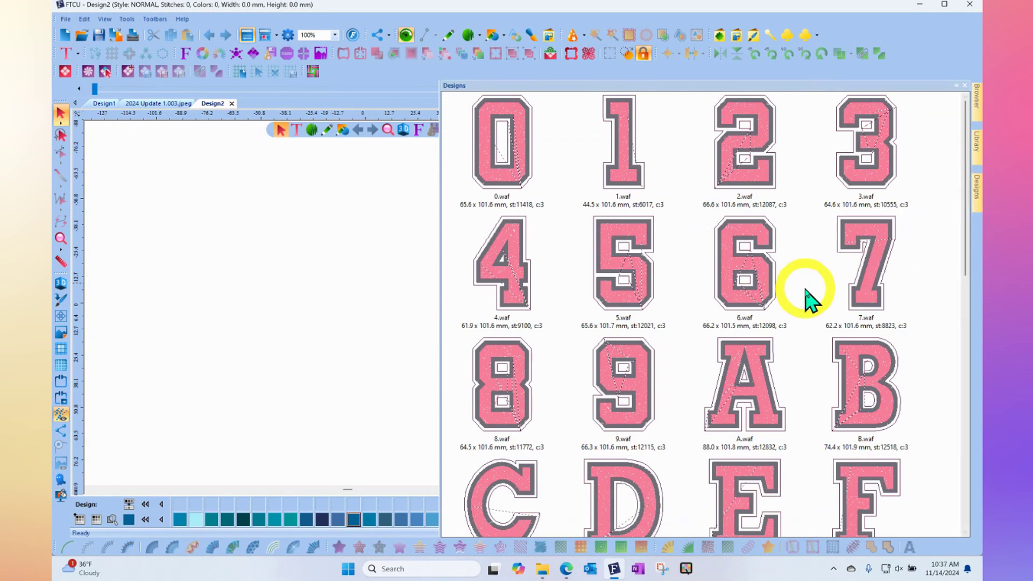
{"action": "scroll", "coordinate": [807, 299], "scroll_direction": "down", "scroll_amount": 10}
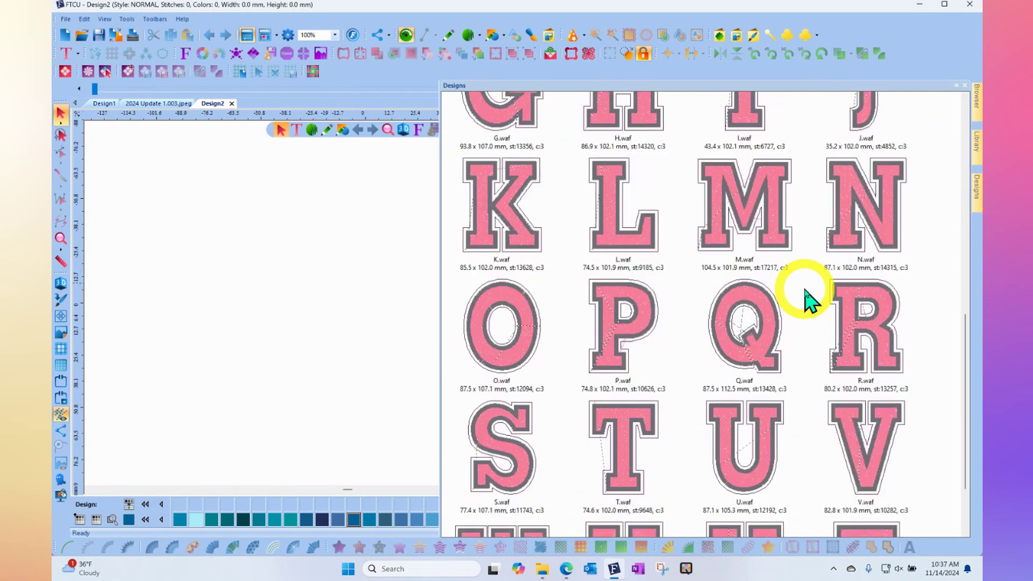
{"action": "scroll", "coordinate": [810, 301], "scroll_direction": "up", "scroll_amount": 10}
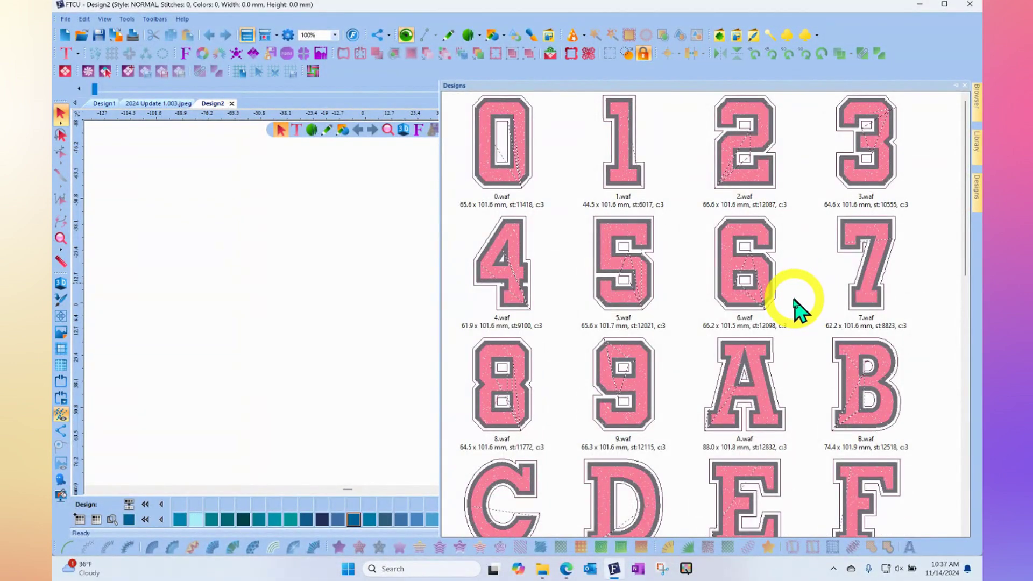
{"action": "left_click_drag", "start_coordinate": [646, 242], "coordinate": [240, 240]}
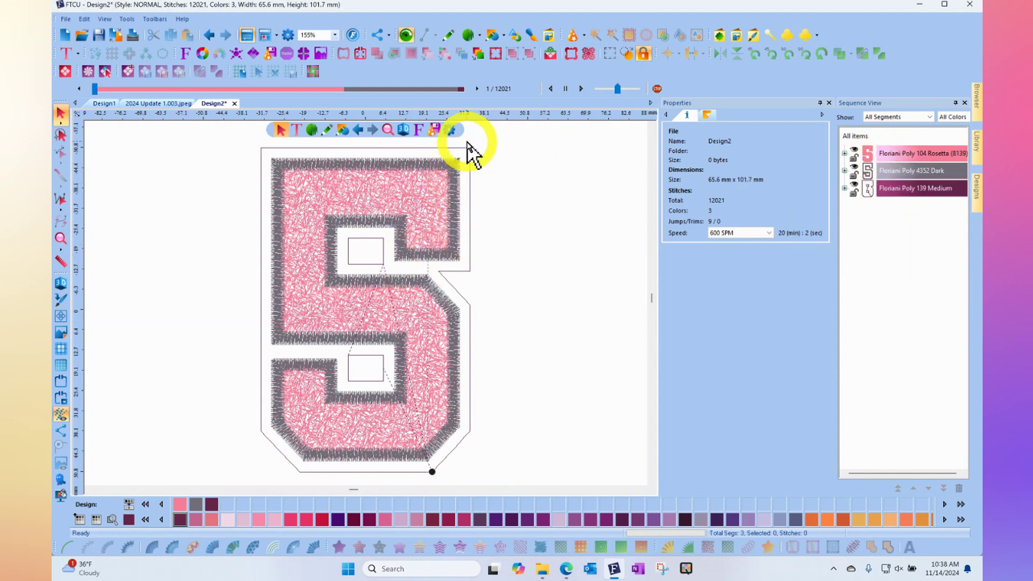
Step: Show the fuzzy 5 in 3D stitch view zoomed out, with the font Library back in view
{"action": "left_click", "coordinate": [62, 283]}
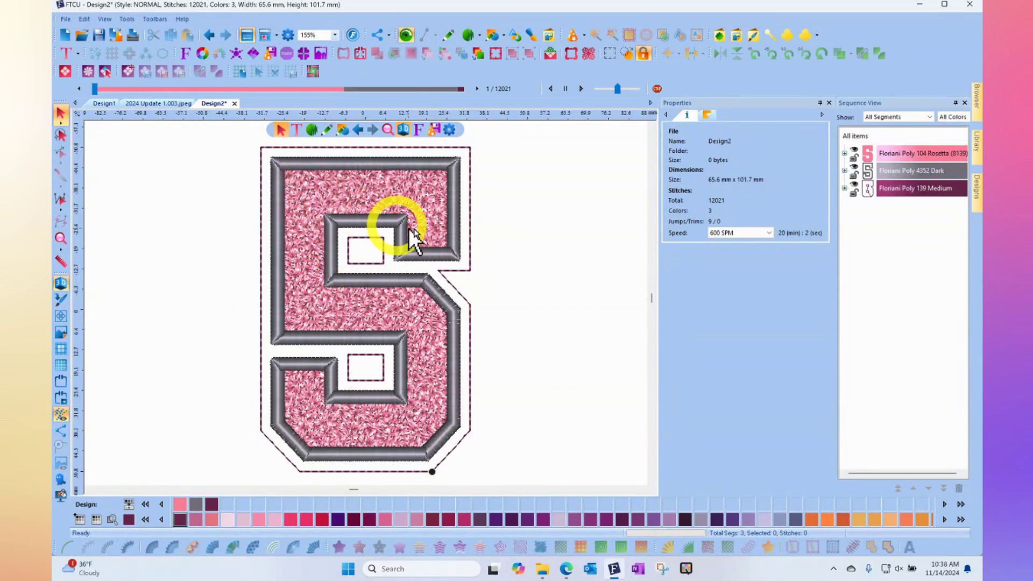
{"action": "scroll", "coordinate": [536, 238], "scroll_direction": "down", "scroll_amount": 2}
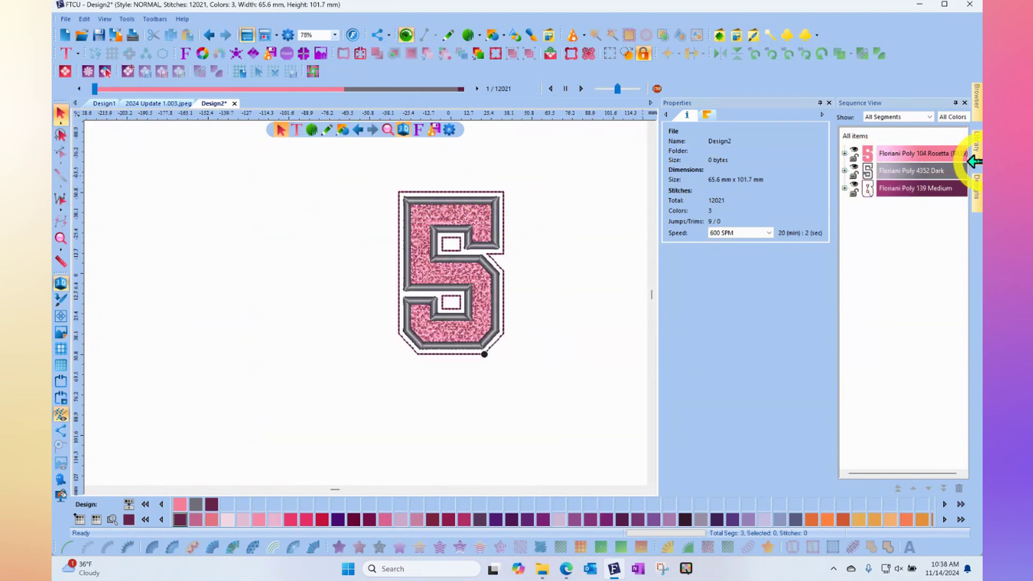
{"action": "left_click", "coordinate": [977, 146]}
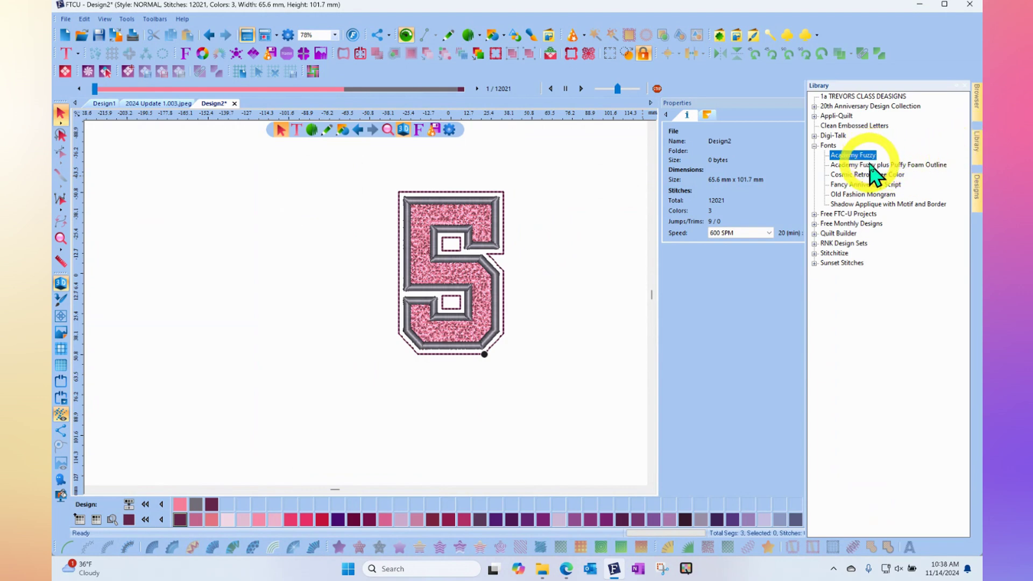
Step: Place the Academy Fuzzy plus Puffy Foam Outline 5 to the left of the first 5
{"action": "left_click", "coordinate": [913, 165]}
{"action": "mouse_move", "coordinate": [976, 183]}
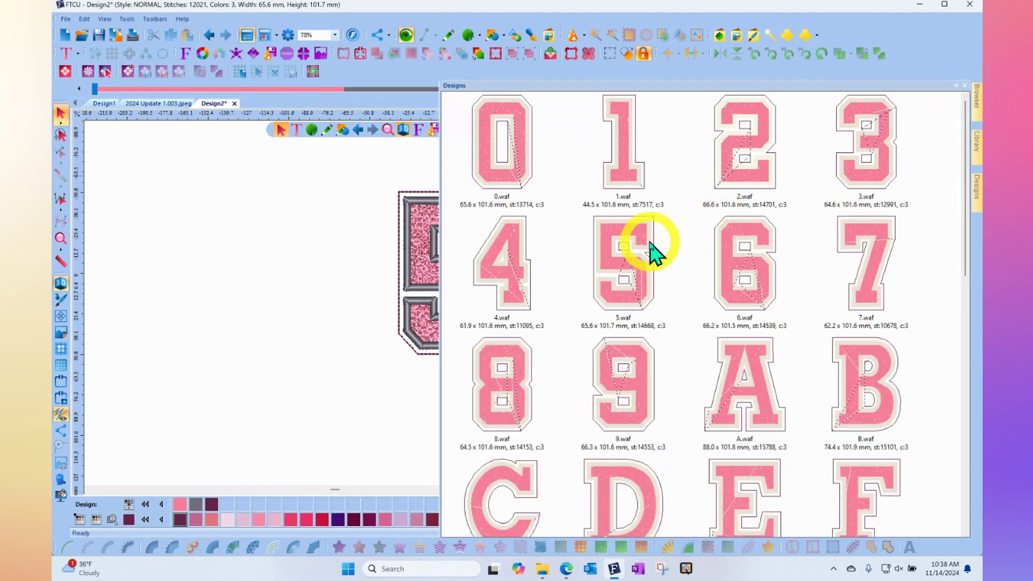
{"action": "left_click_drag", "start_coordinate": [652, 247], "coordinate": [237, 277]}
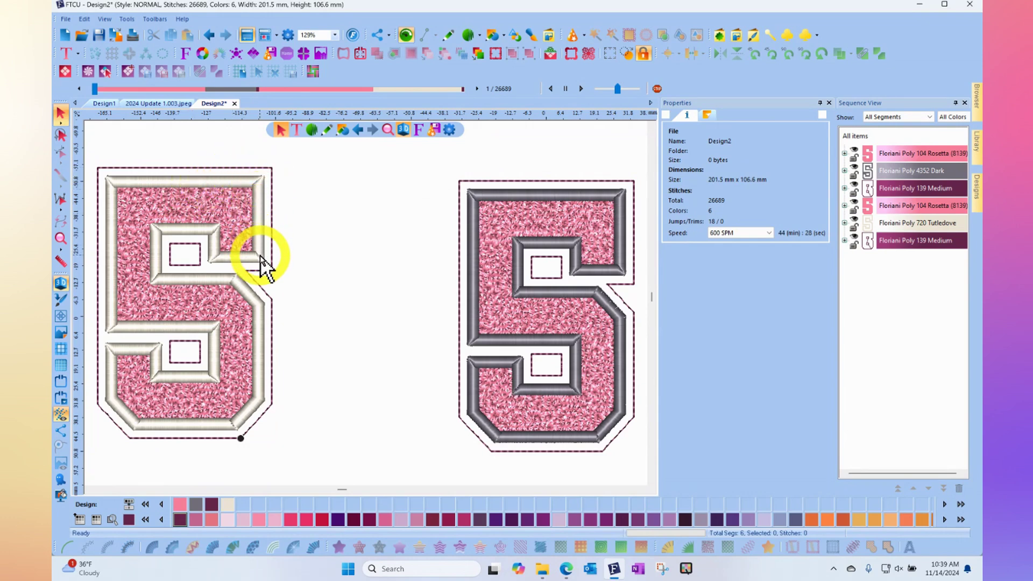
{"action": "left_click", "coordinate": [845, 223]}
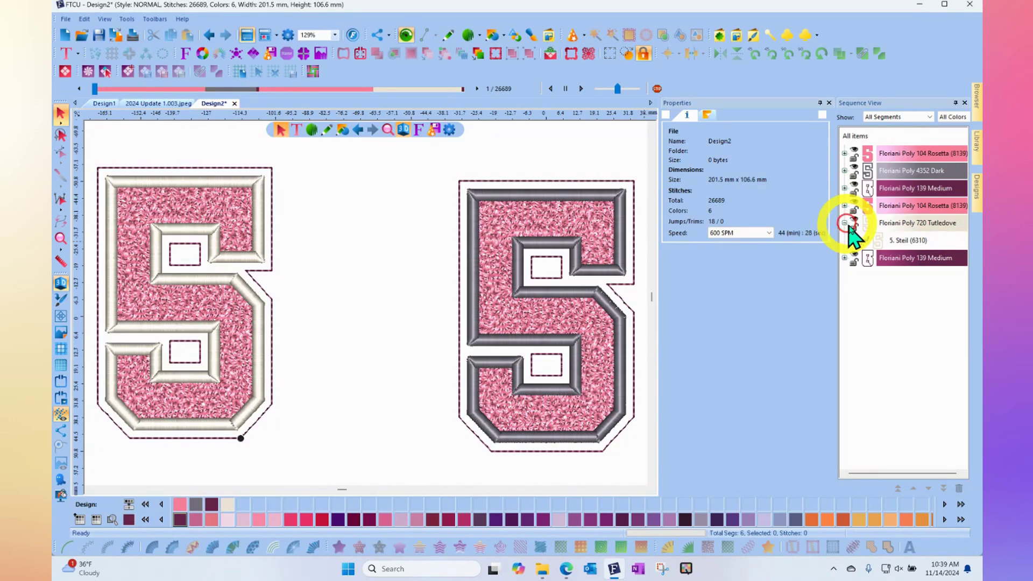
{"action": "left_click", "coordinate": [896, 241]}
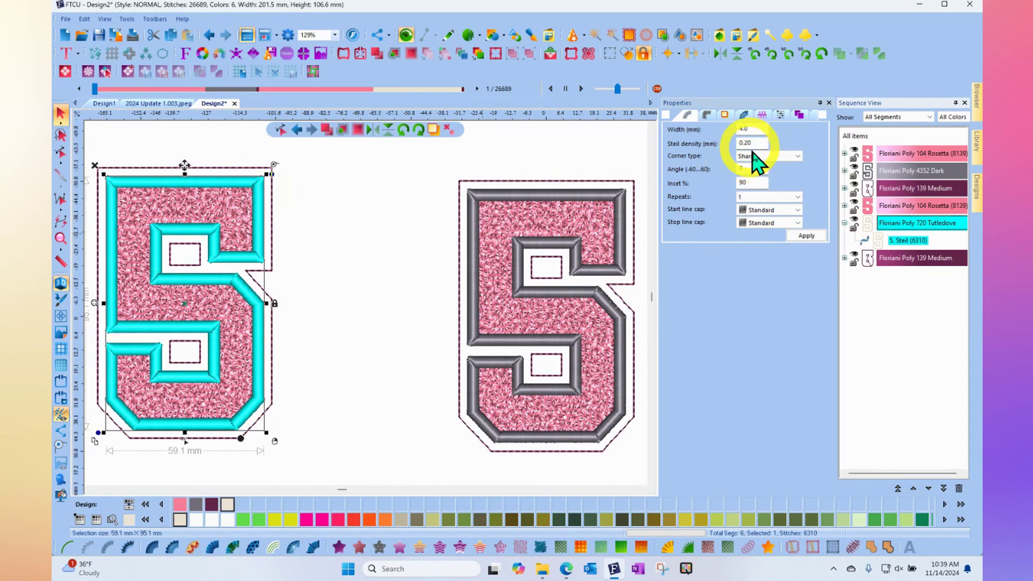
{"action": "left_click", "coordinate": [845, 170]}
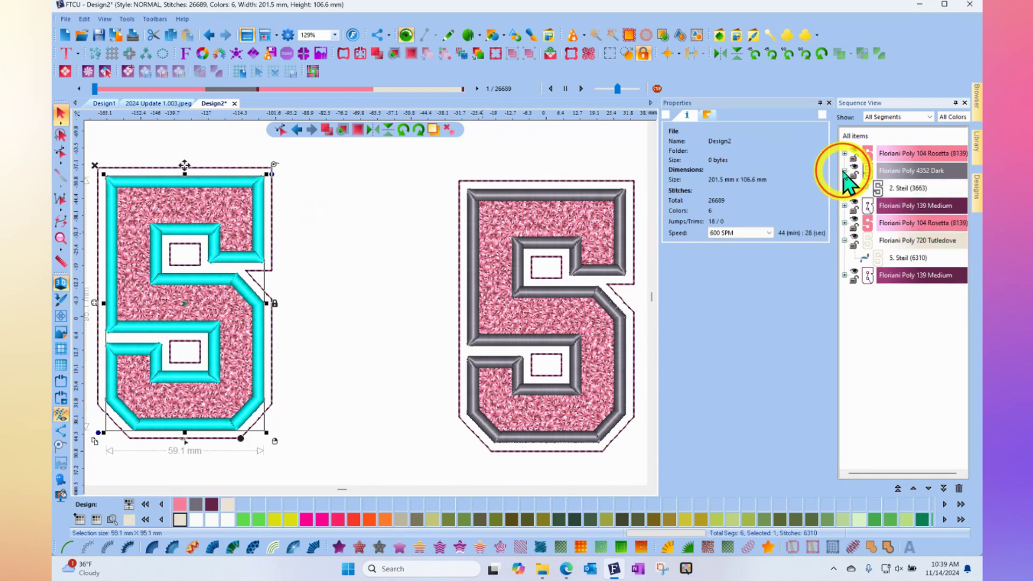
{"action": "left_click", "coordinate": [905, 190]}
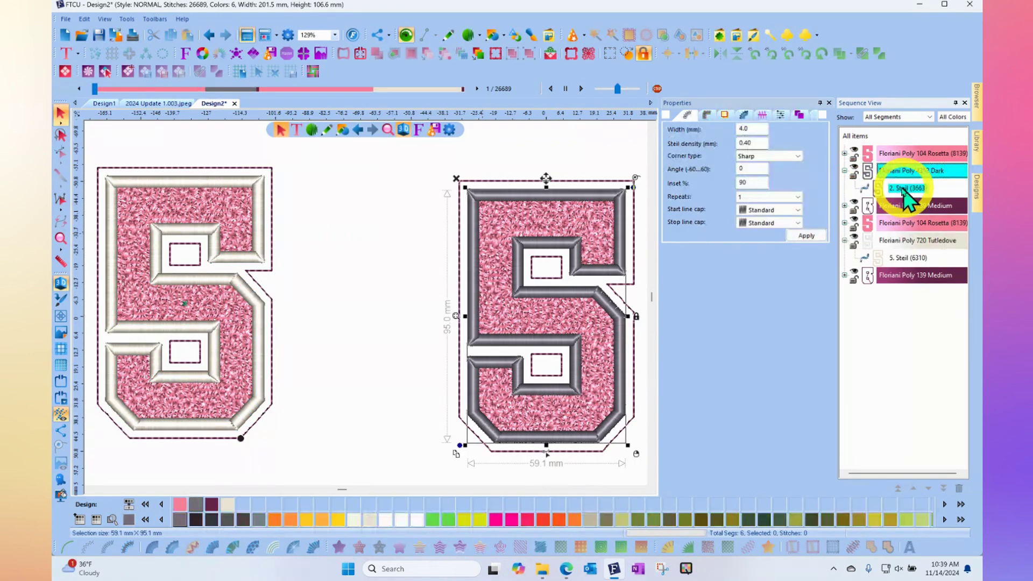
{"action": "left_click", "coordinate": [381, 219]}
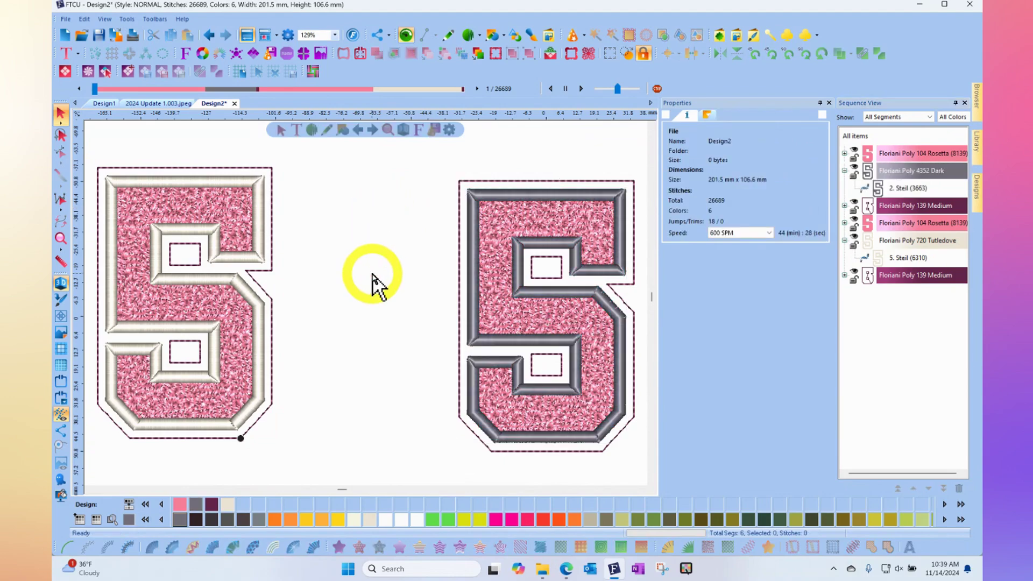
{"action": "scroll", "coordinate": [376, 281], "scroll_direction": "down", "scroll_amount": 2}
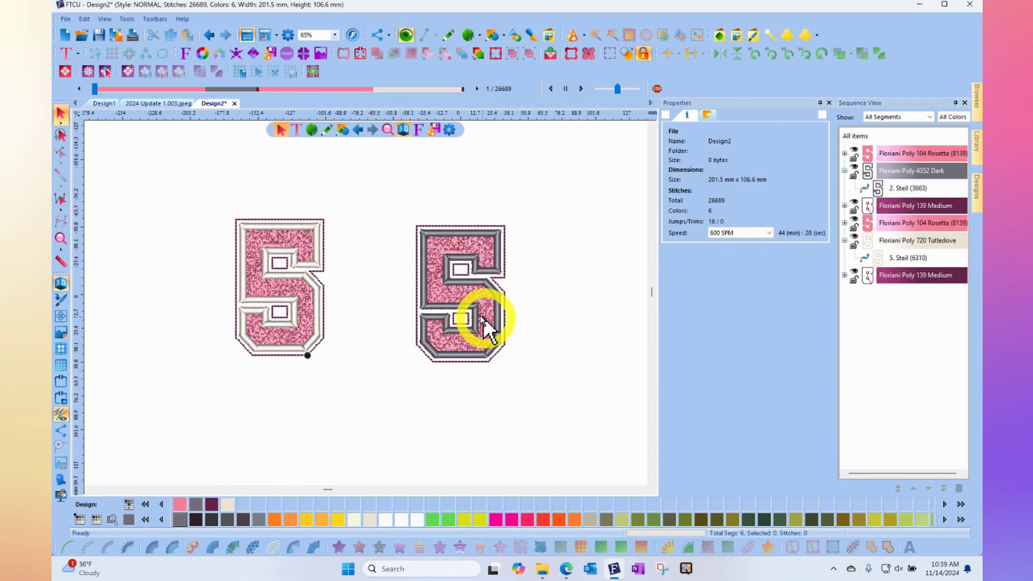
Step: Drag the Puffy Foam Outline letter C (C.waf) just left of the cream-outlined 5
{"action": "left_click", "coordinate": [977, 191]}
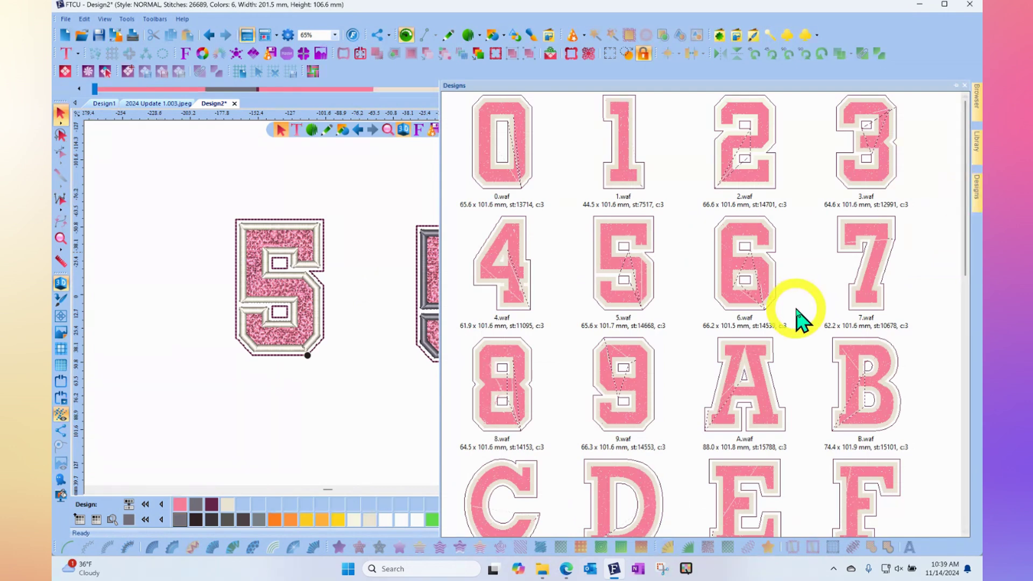
{"action": "scroll", "coordinate": [795, 316], "scroll_direction": "down", "scroll_amount": 3}
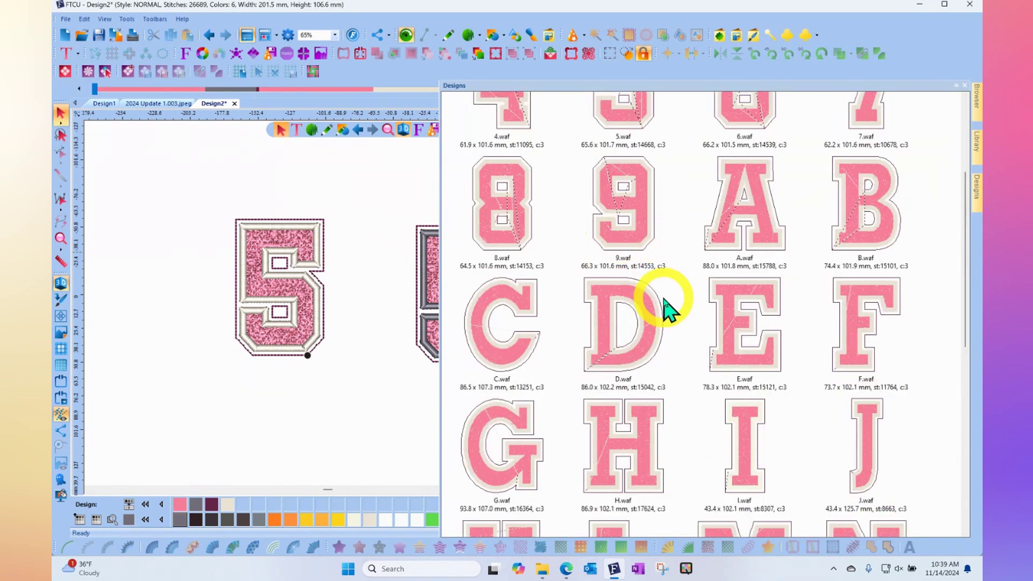
{"action": "left_click_drag", "start_coordinate": [667, 310], "coordinate": [178, 311]}
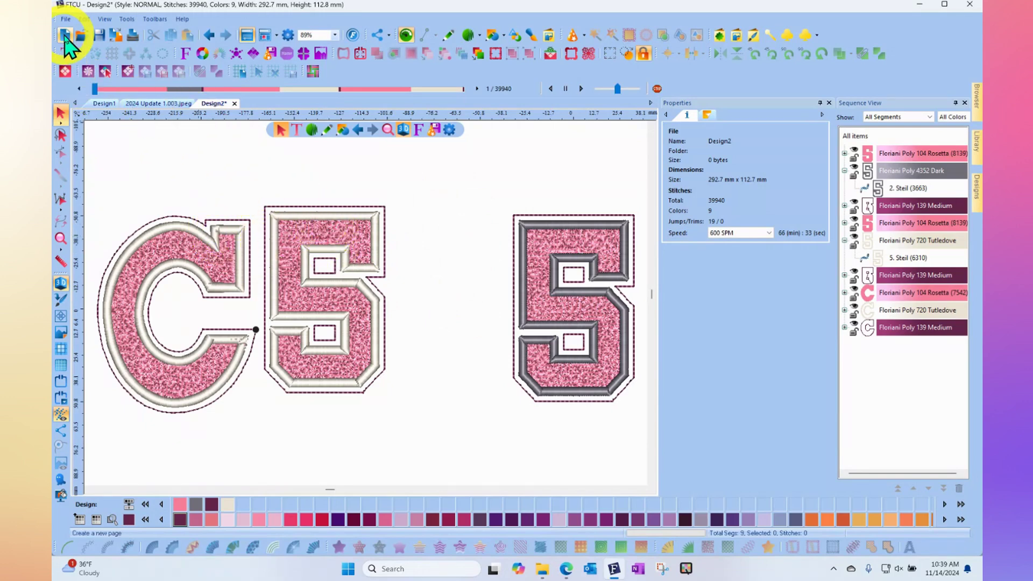
Step: Start a new Design3 and display the Cosmic Retro Three Color letters A–P
{"action": "left_click", "coordinate": [64, 36]}
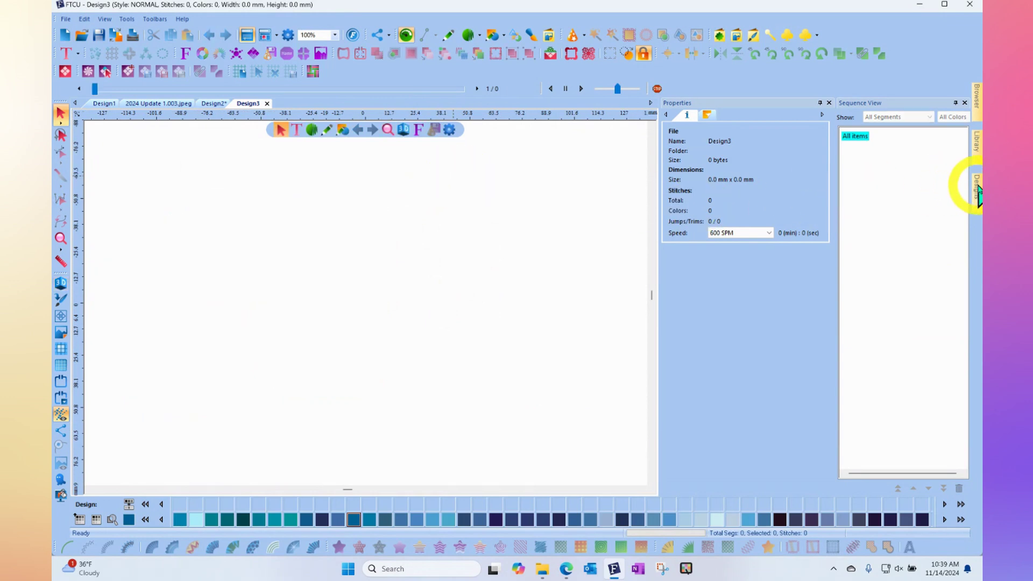
{"action": "mouse_move", "coordinate": [976, 194]}
{"action": "mouse_move", "coordinate": [977, 152]}
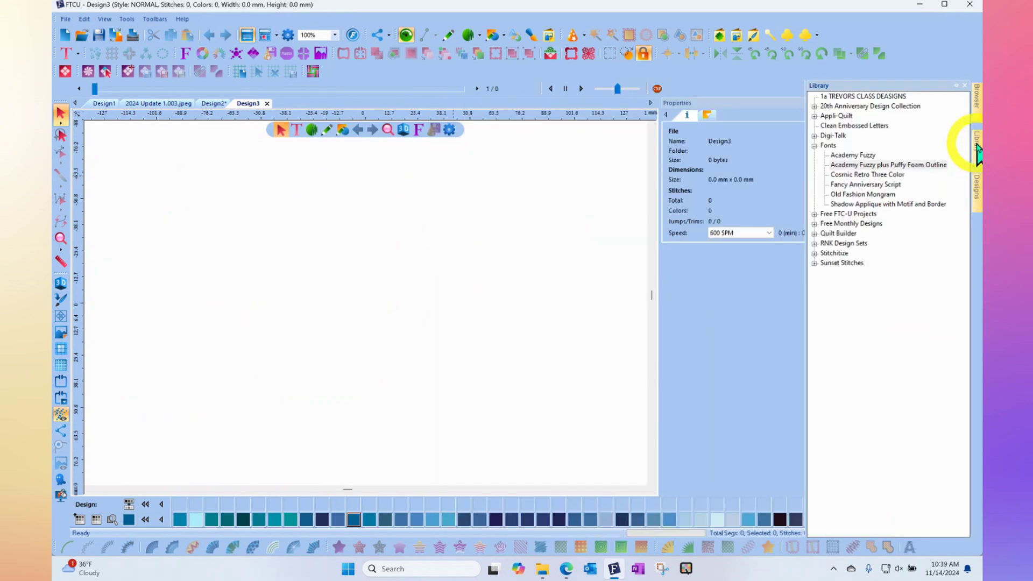
{"action": "left_click", "coordinate": [850, 174]}
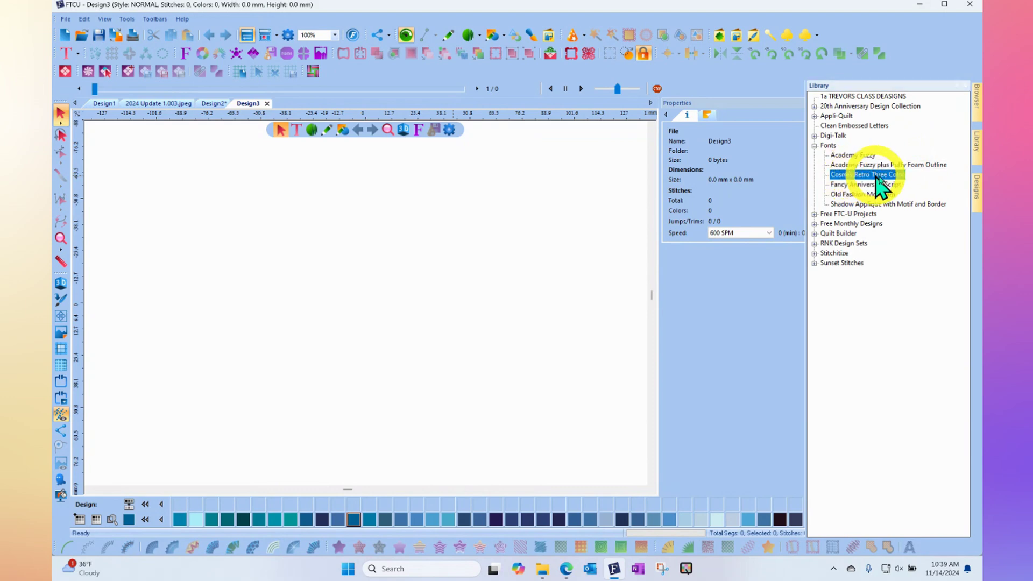
{"action": "left_click", "coordinate": [976, 199]}
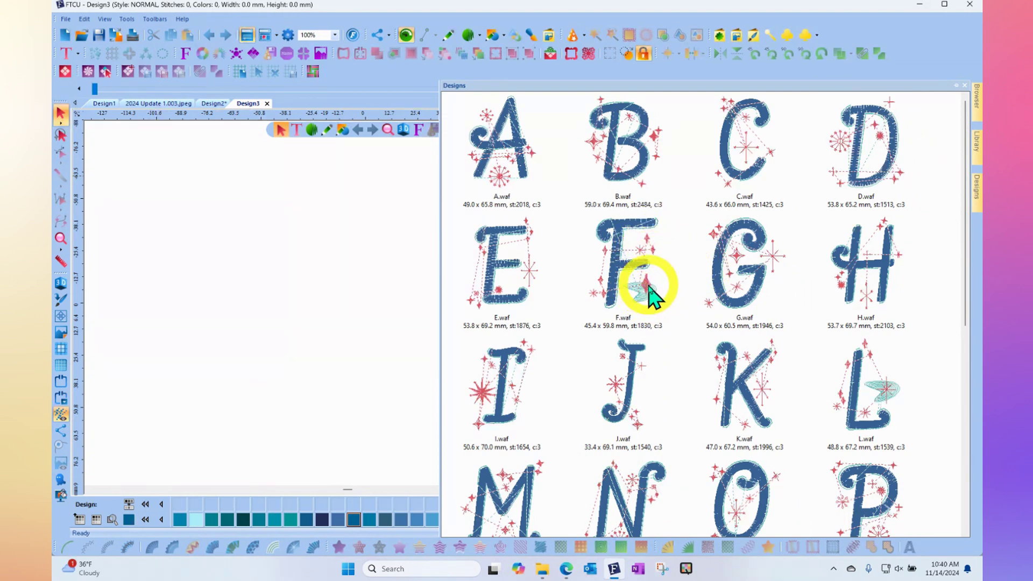
Step: Place the Cosmic Retro letter F on Design3 and view it zoomed out in 3D
{"action": "left_click_drag", "start_coordinate": [645, 291], "coordinate": [312, 281]}
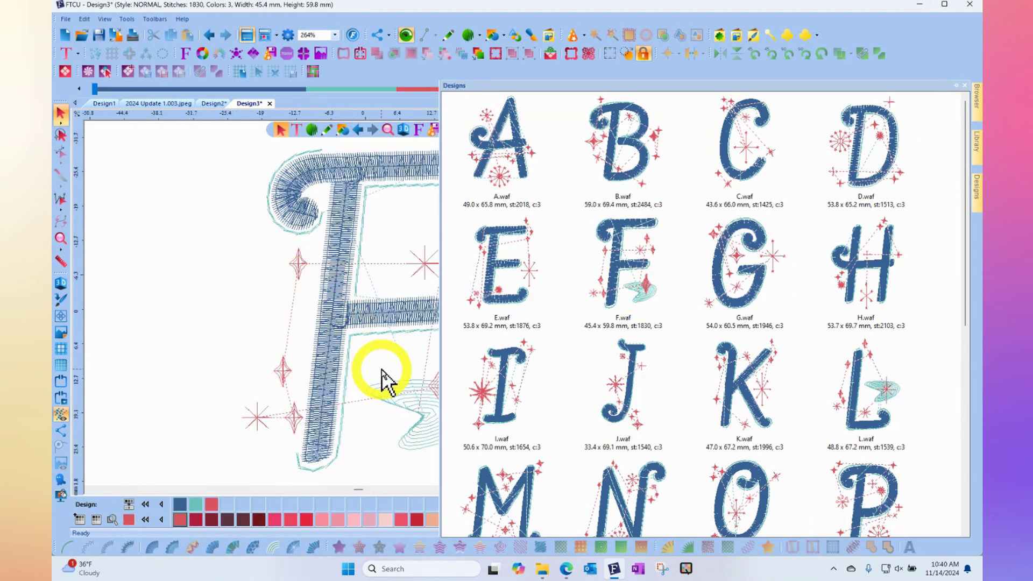
{"action": "left_click", "coordinate": [62, 284]}
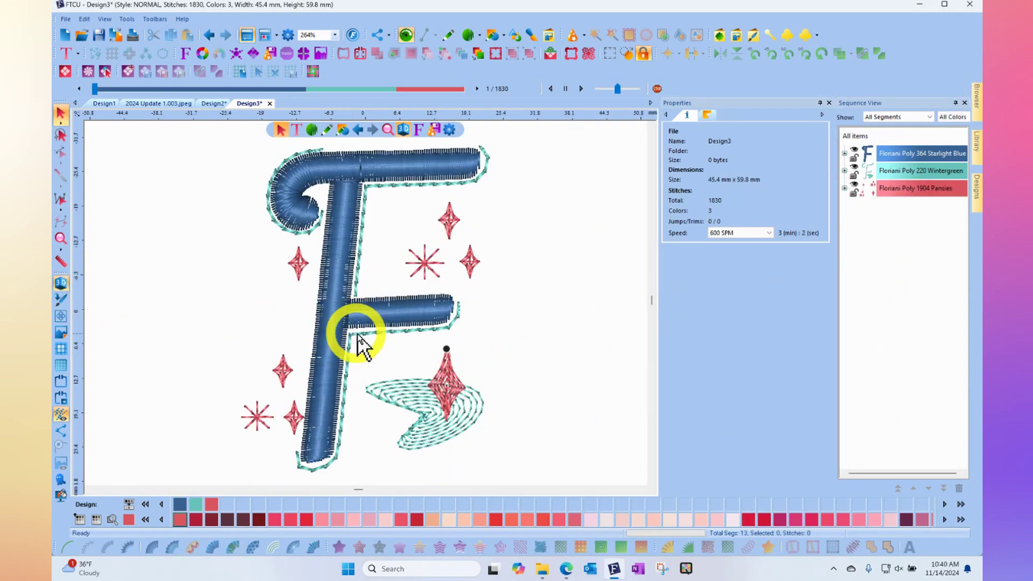
{"action": "scroll", "coordinate": [527, 299], "scroll_direction": "down", "scroll_amount": 2}
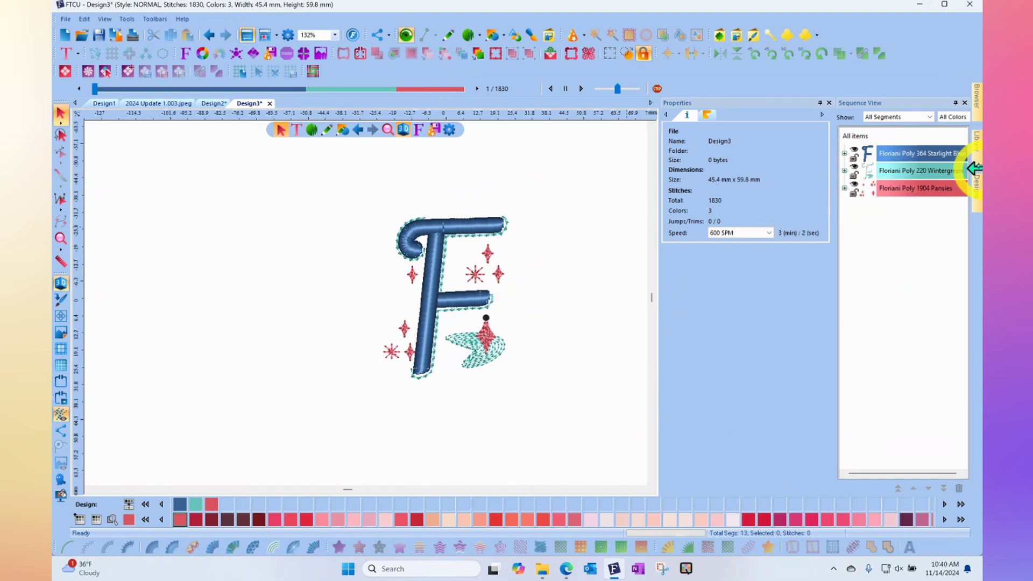
{"action": "mouse_move", "coordinate": [977, 153]}
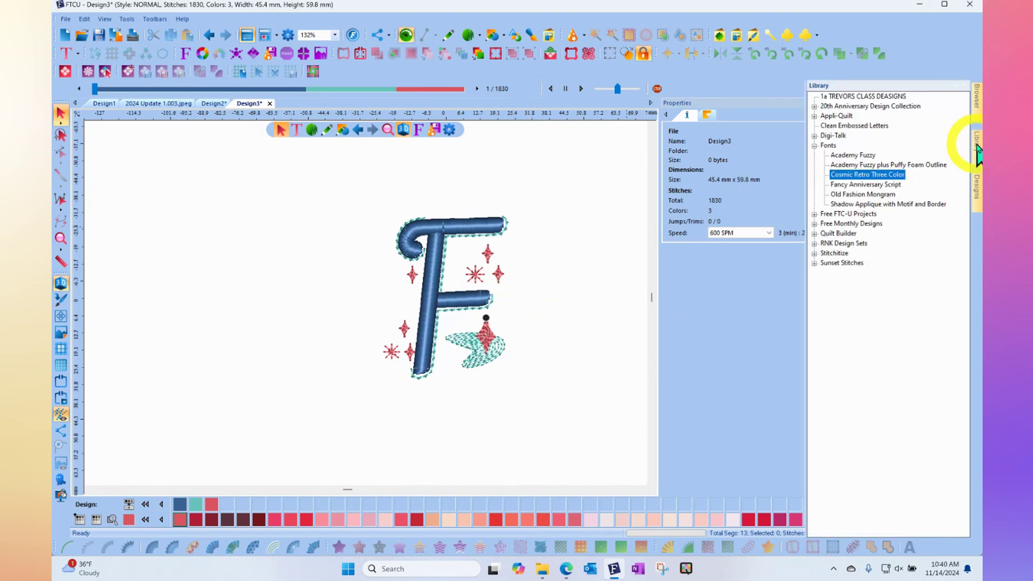
Step: Drag the Cosmic Retro letter G (G.waf) onto the canvas left of the F
{"action": "mouse_move", "coordinate": [979, 192]}
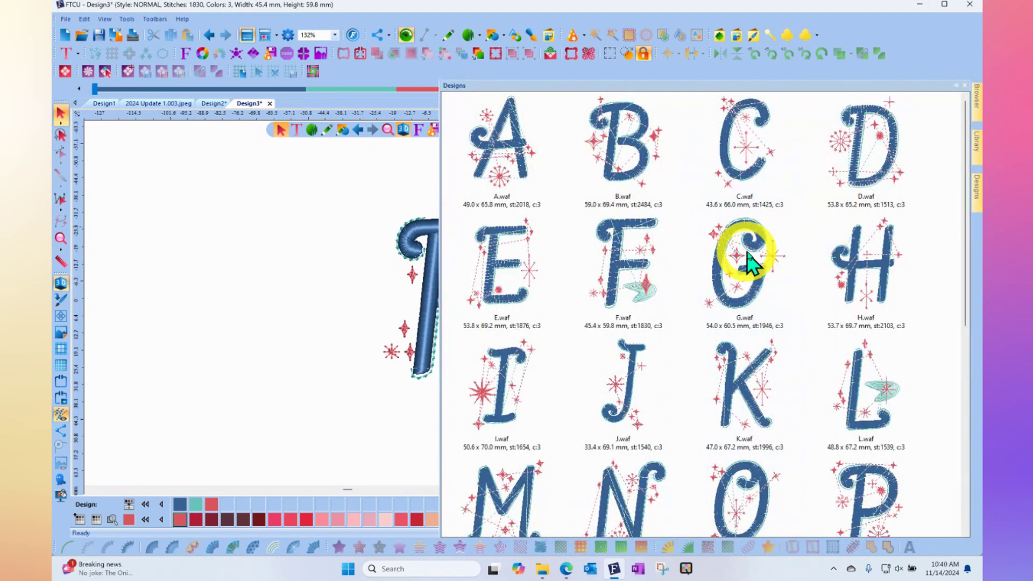
{"action": "left_click_drag", "start_coordinate": [750, 253], "coordinate": [223, 270]}
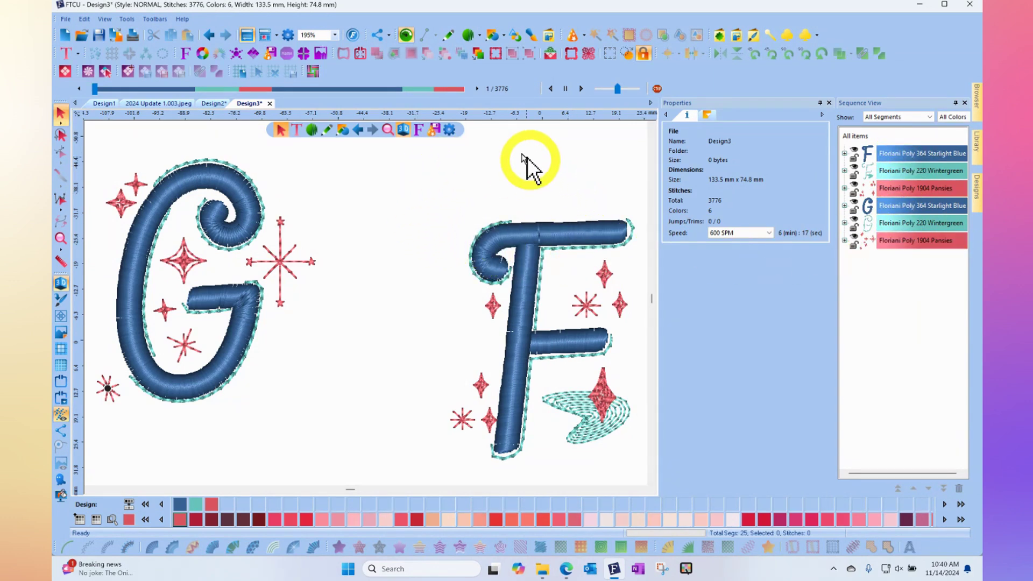
Step: Run Color Sort to merge the G and F threads from 6 down to 3 colors
{"action": "left_click", "coordinate": [478, 53]}
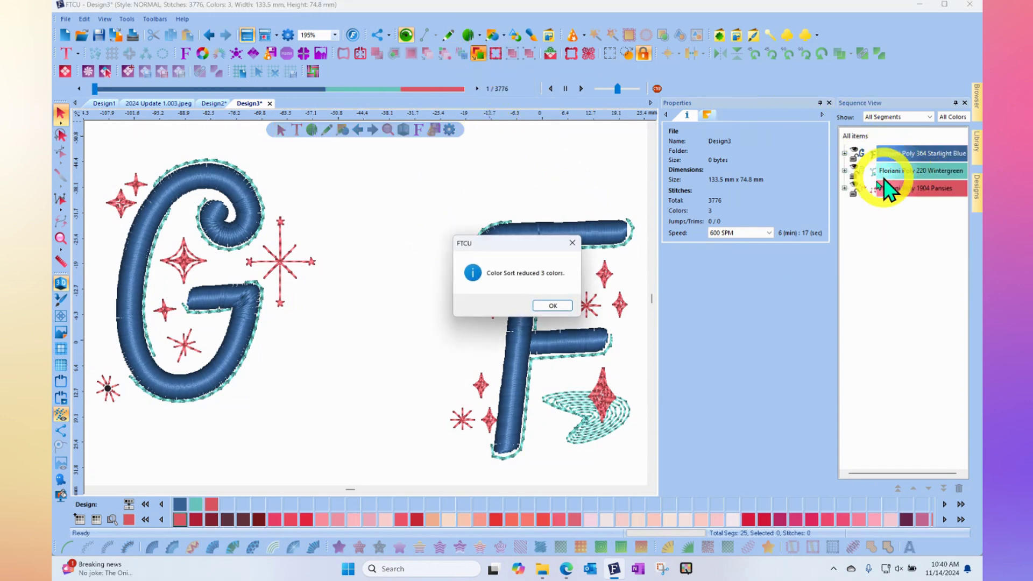
{"action": "left_click", "coordinate": [552, 307]}
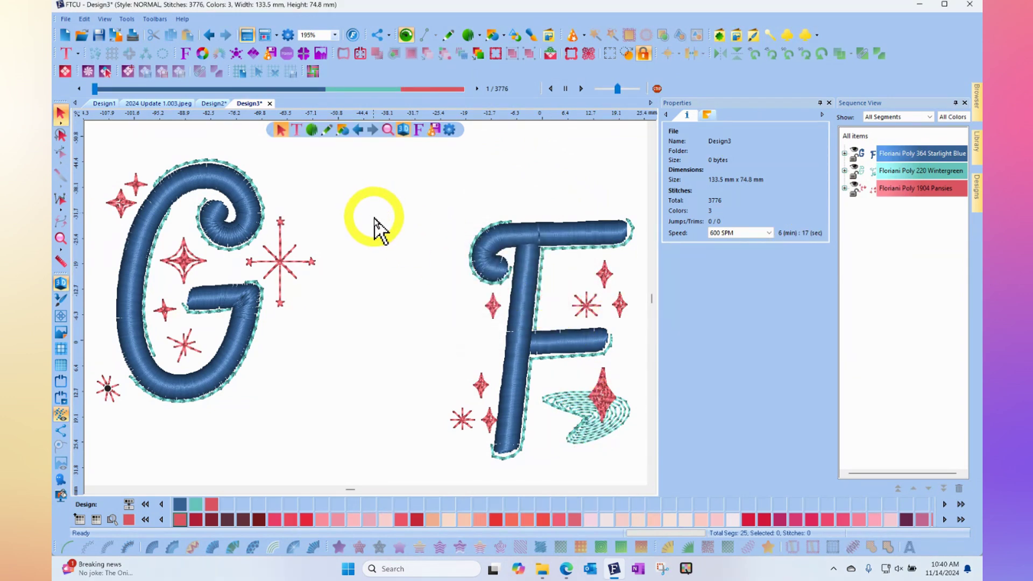
{"action": "scroll", "coordinate": [381, 264], "scroll_direction": "down", "scroll_amount": 3}
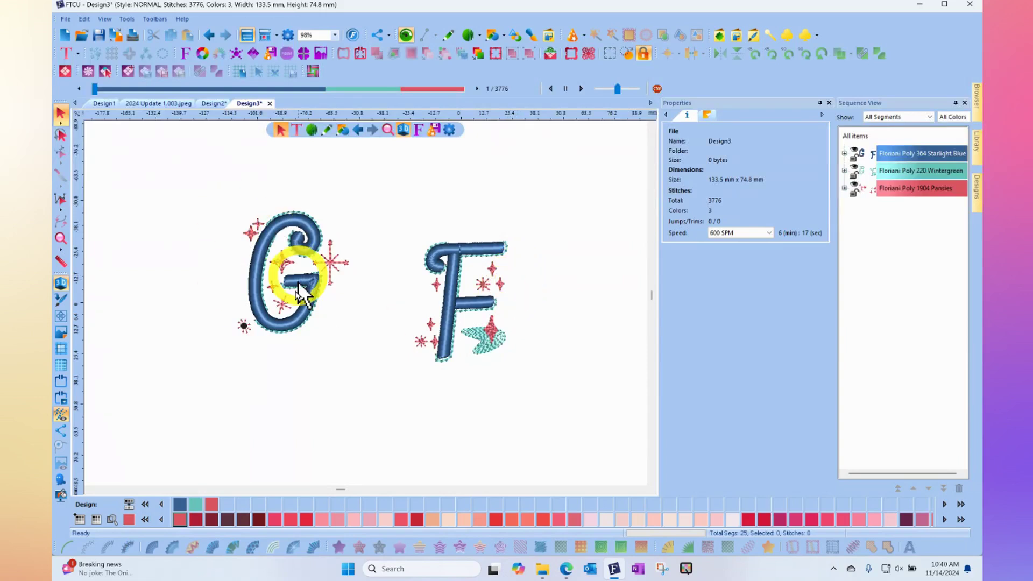
Step: Start a new Design4 and place the Shadow Applique with Motif and Border 5 on it
{"action": "left_click", "coordinate": [64, 35]}
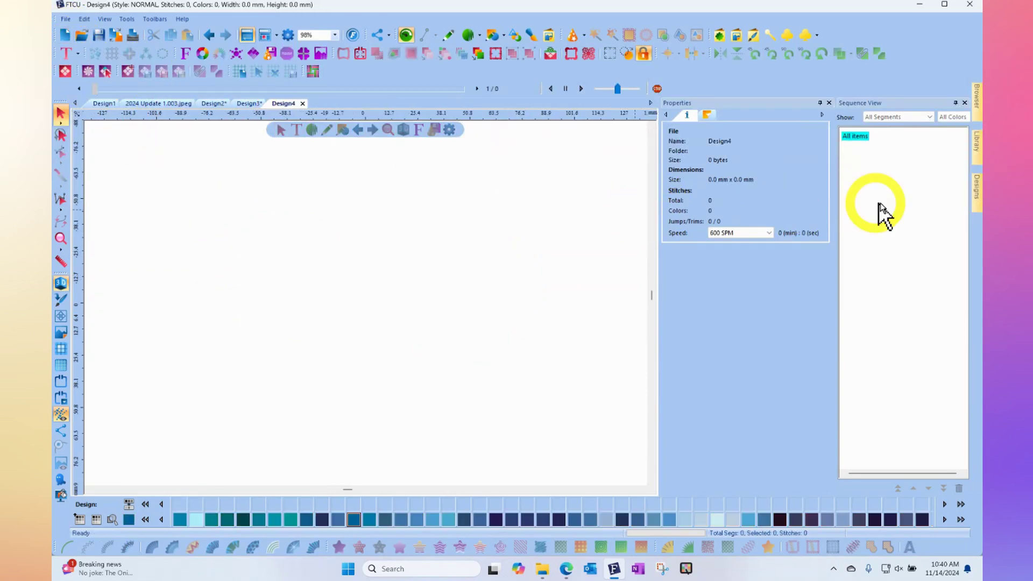
{"action": "left_click", "coordinate": [978, 188]}
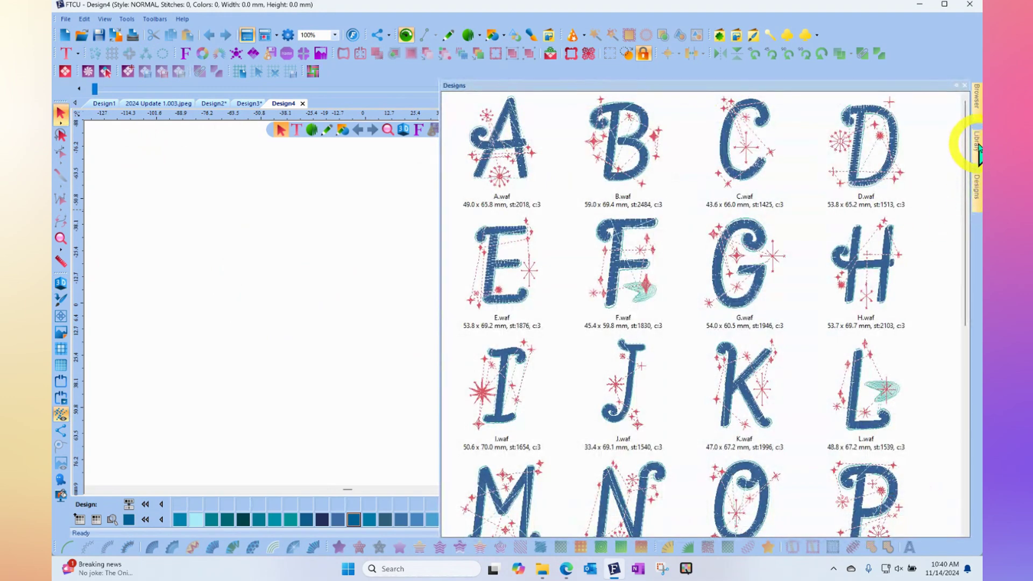
{"action": "left_click", "coordinate": [977, 143]}
{"action": "left_click", "coordinate": [976, 158]}
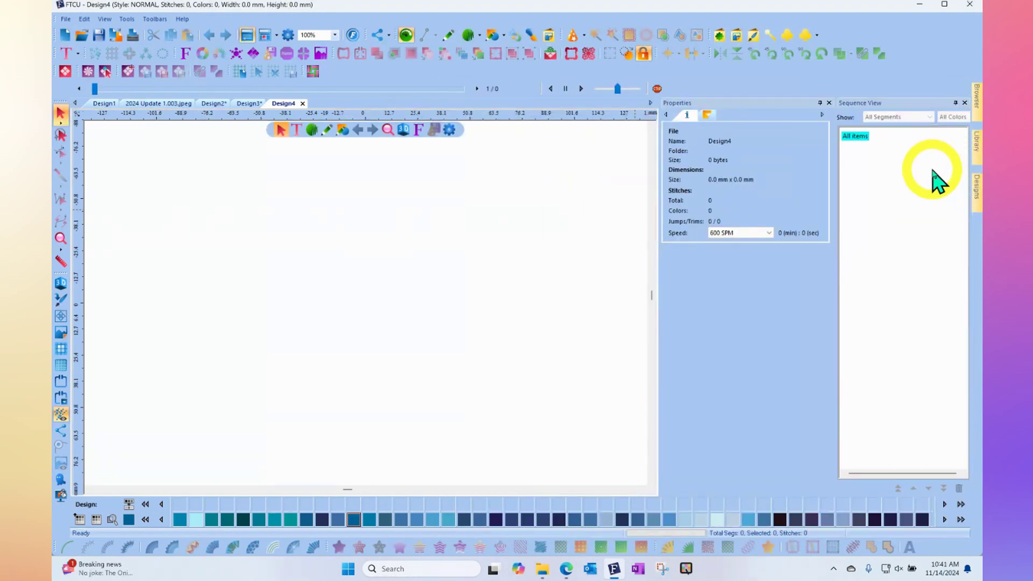
{"action": "left_click", "coordinate": [976, 150]}
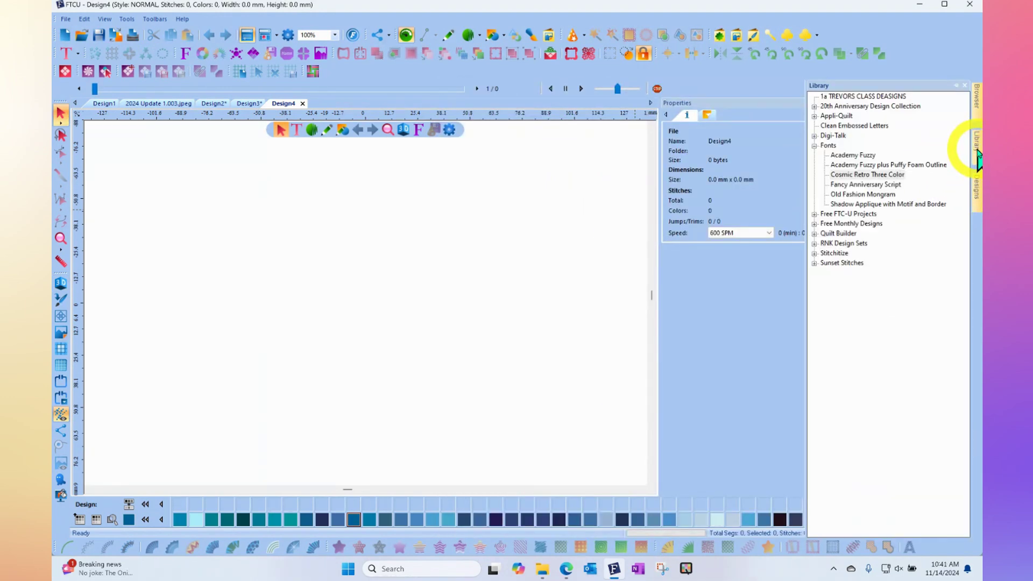
{"action": "left_click", "coordinate": [872, 204]}
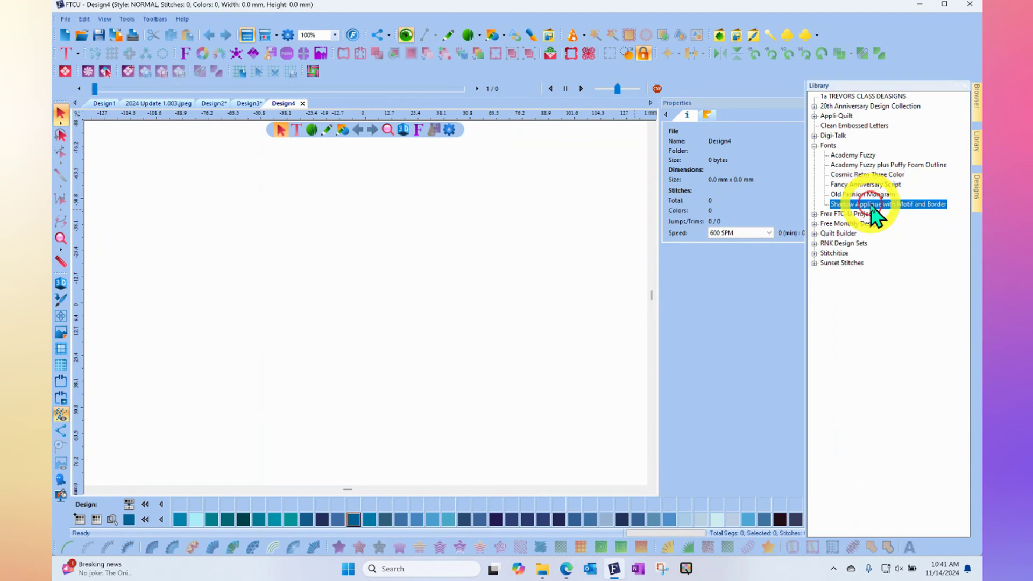
{"action": "left_click", "coordinate": [976, 188]}
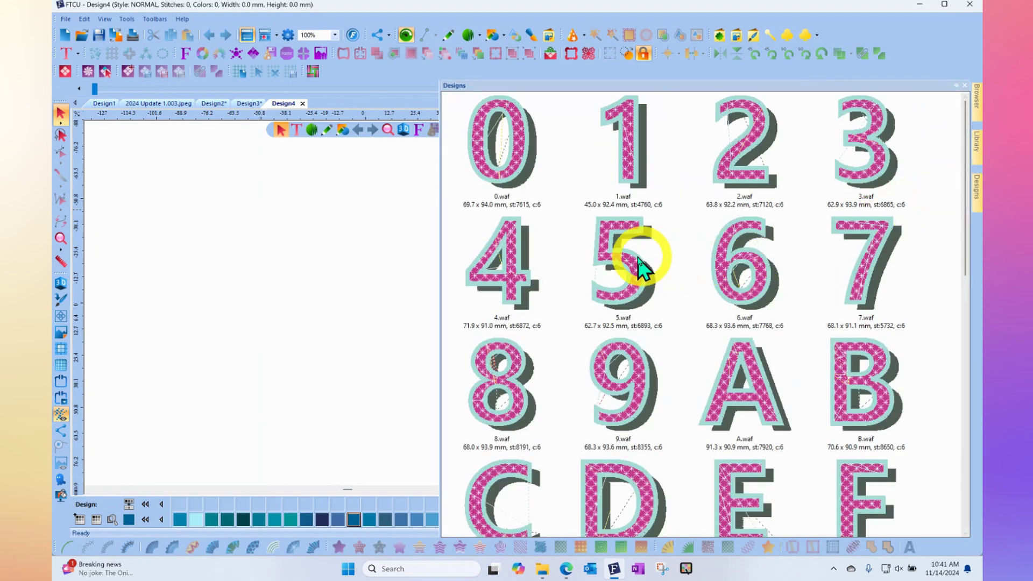
{"action": "left_click_drag", "start_coordinate": [623, 260], "coordinate": [277, 281]}
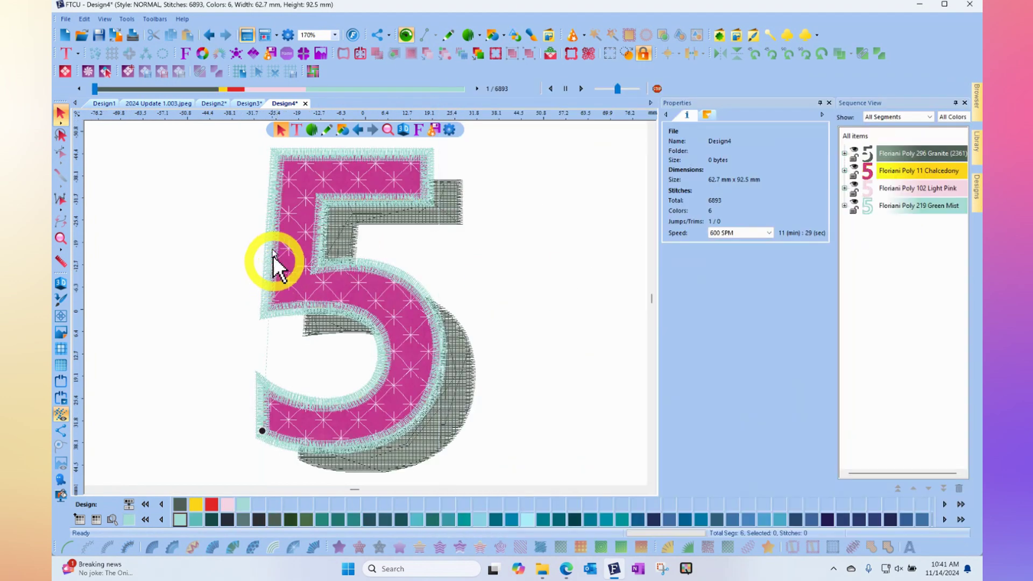
Step: Add the Shadow Applique letter A to the right of the 5
{"action": "scroll", "coordinate": [300, 280], "scroll_direction": "down", "scroll_amount": 2}
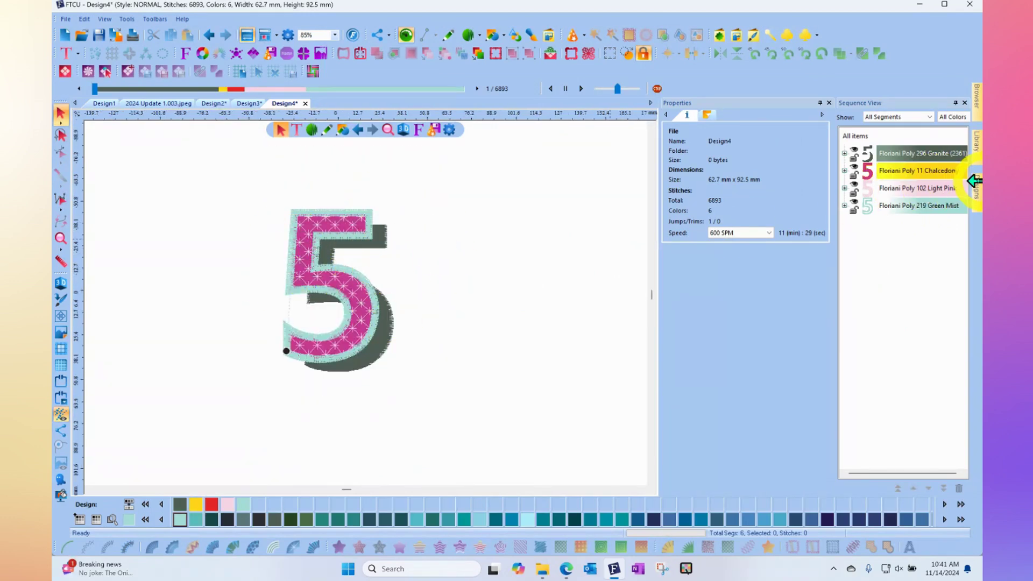
{"action": "left_click", "coordinate": [977, 189]}
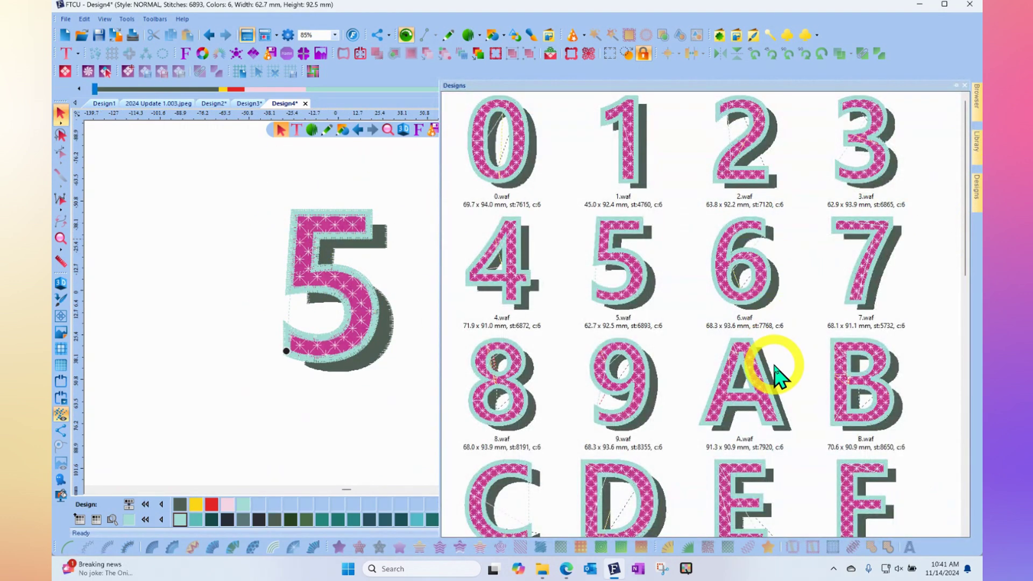
{"action": "left_click_drag", "start_coordinate": [774, 366], "coordinate": [457, 259]}
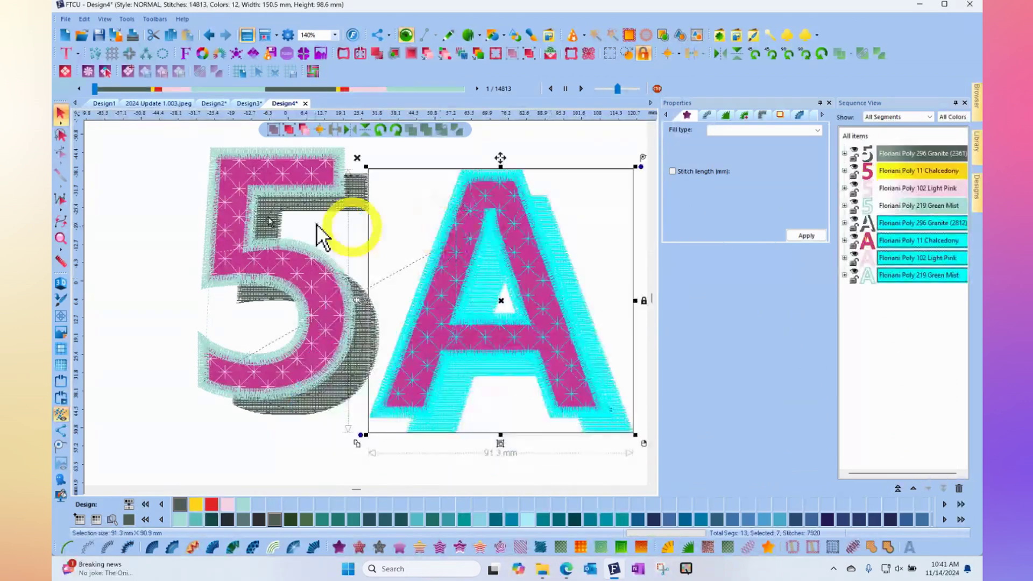
Step: Start a new empty design and bring up the Old Fashion Monogram font letters in the library
{"action": "left_click", "coordinate": [65, 36]}
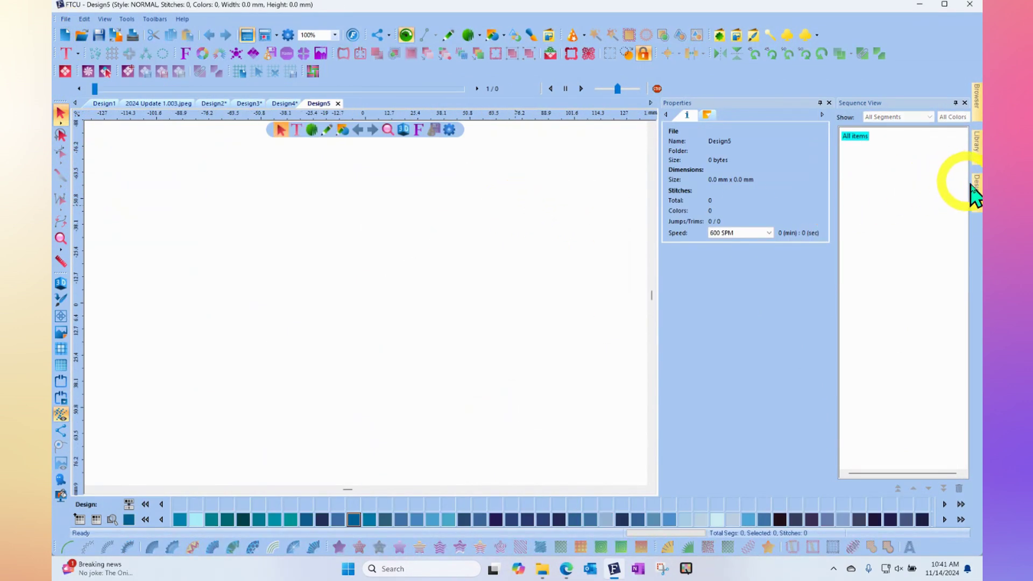
{"action": "left_click", "coordinate": [978, 154]}
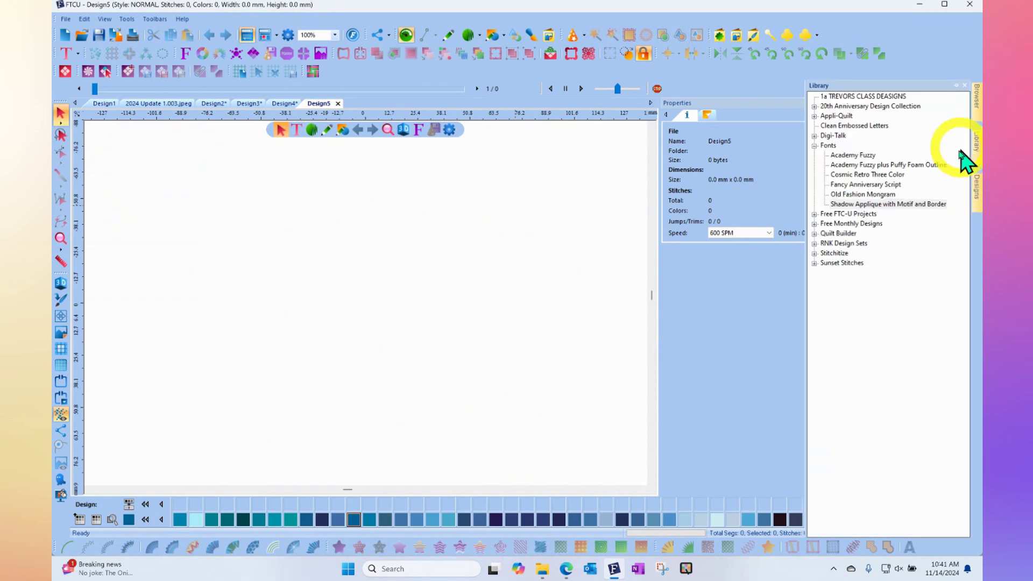
{"action": "left_click", "coordinate": [876, 194]}
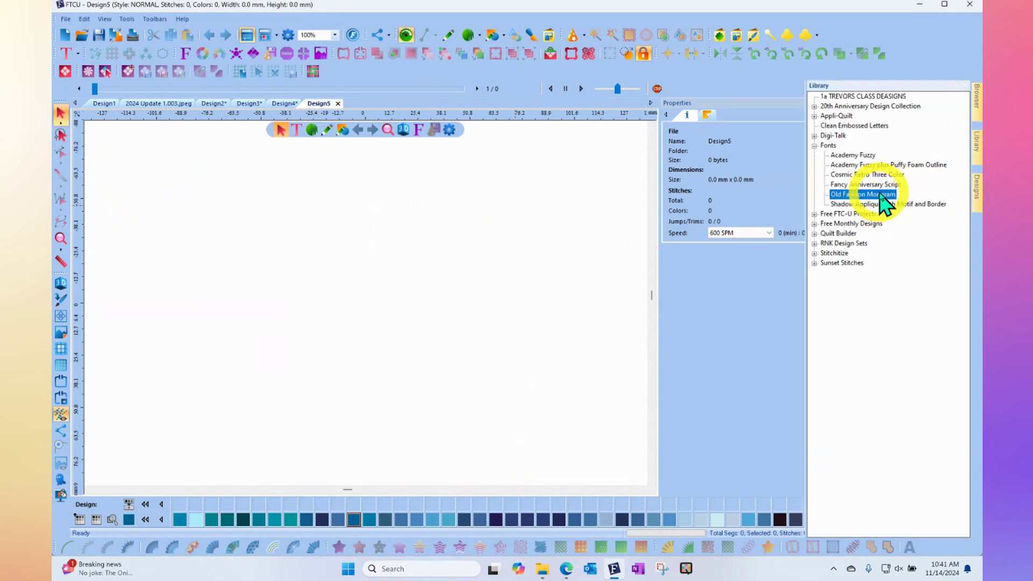
{"action": "left_click", "coordinate": [977, 194]}
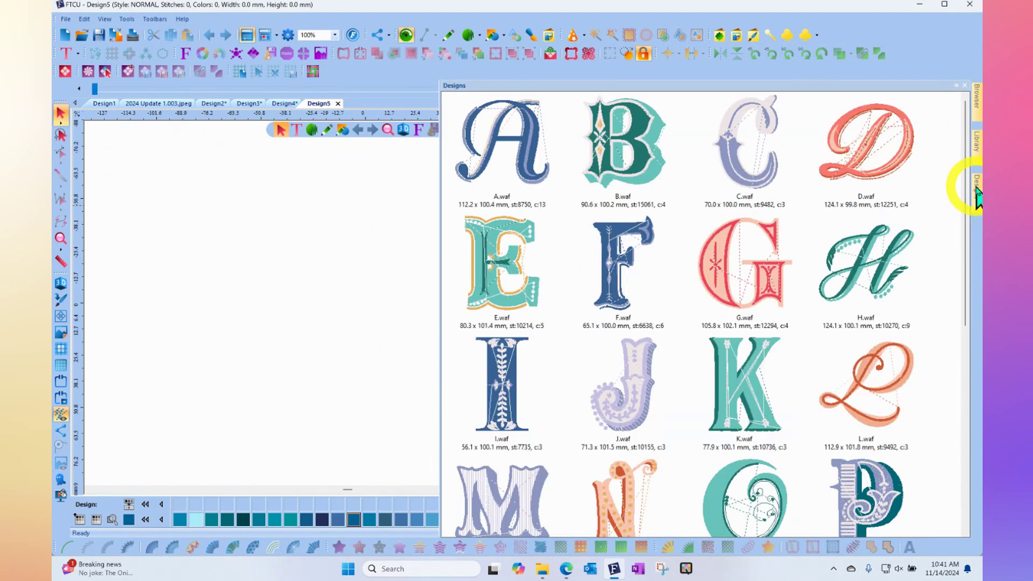
Step: Place the monogram letter P.waf on the canvas and view its stitches in 3D
{"action": "scroll", "coordinate": [667, 282], "scroll_direction": "down", "scroll_amount": 3}
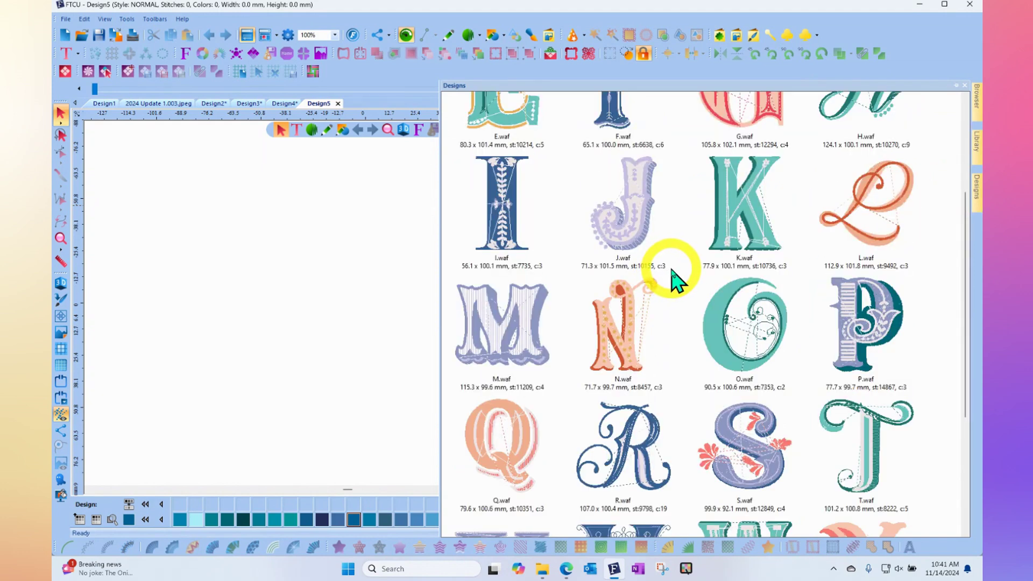
{"action": "scroll", "coordinate": [675, 280], "scroll_direction": "down", "scroll_amount": 3}
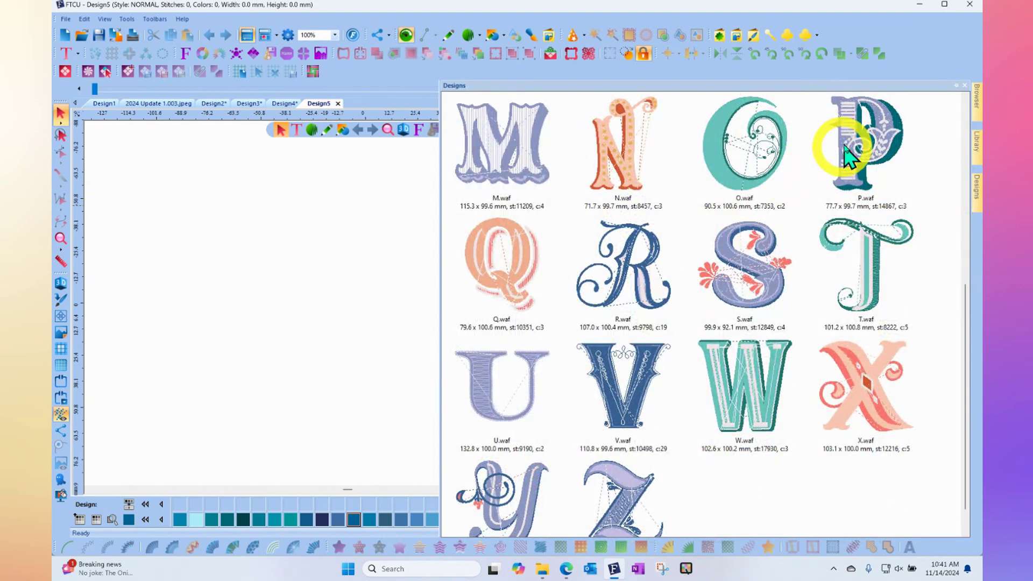
{"action": "left_click_drag", "start_coordinate": [853, 150], "coordinate": [295, 260]}
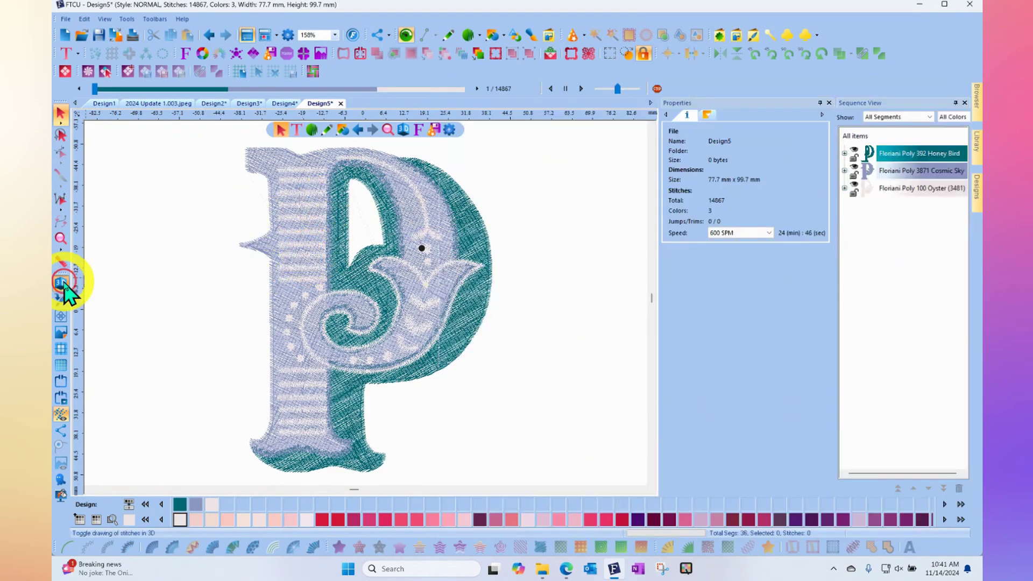
{"action": "left_click", "coordinate": [62, 282]}
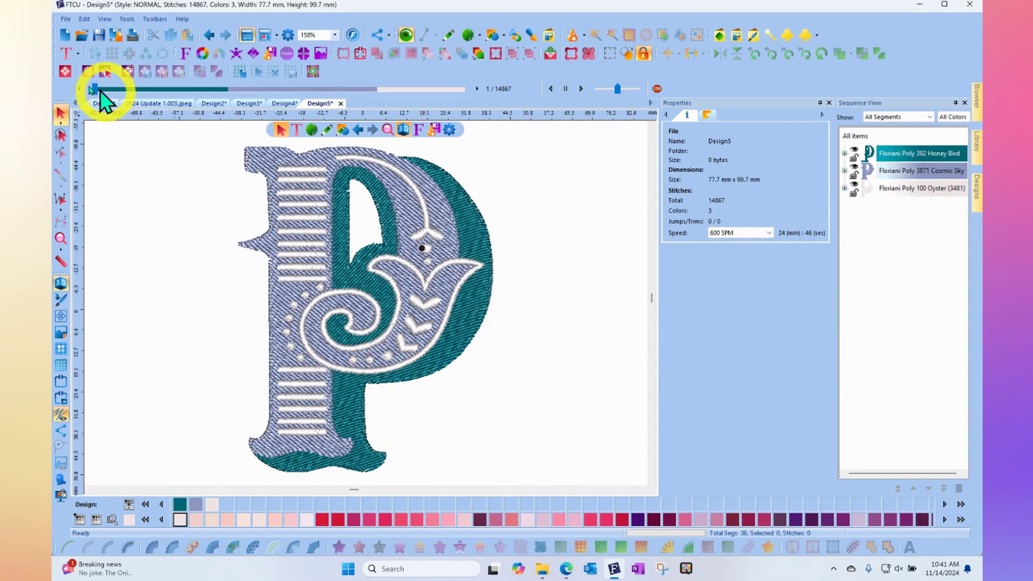
Step: Create a text object and replace the placeholder MY TEXT with 'aul'
{"action": "left_click", "coordinate": [68, 52]}
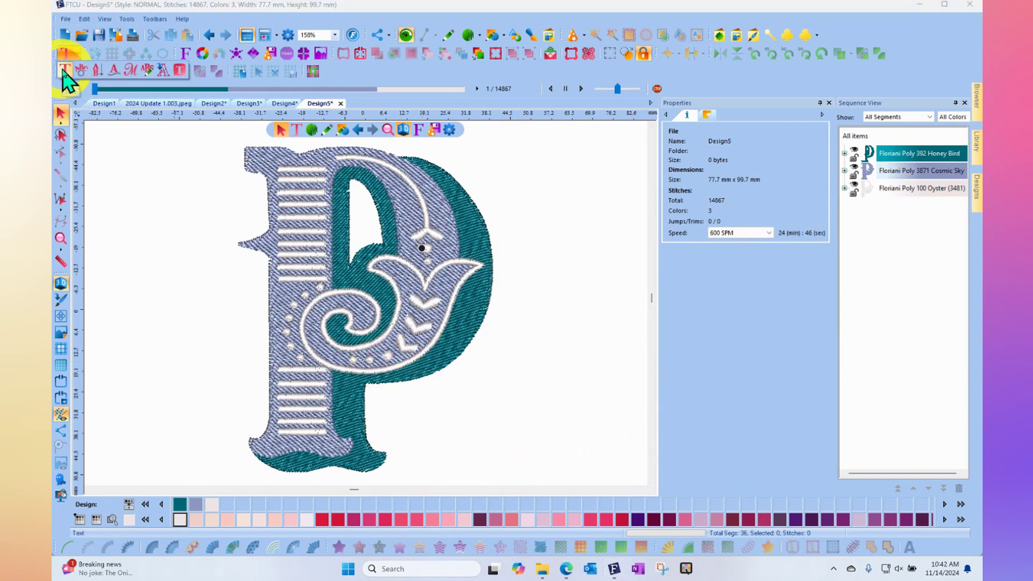
{"action": "left_click", "coordinate": [64, 71]}
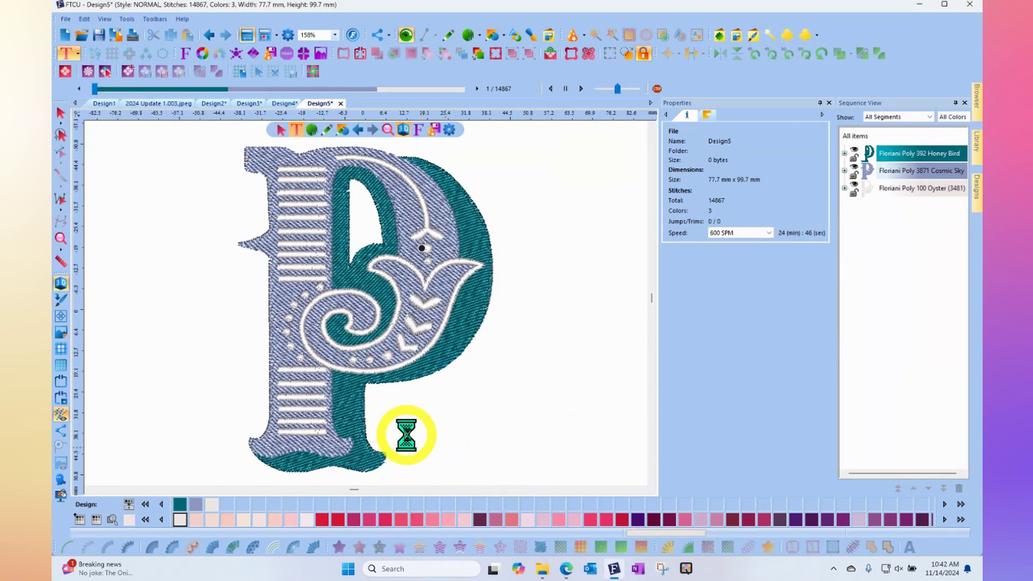
{"action": "left_click", "coordinate": [605, 444]}
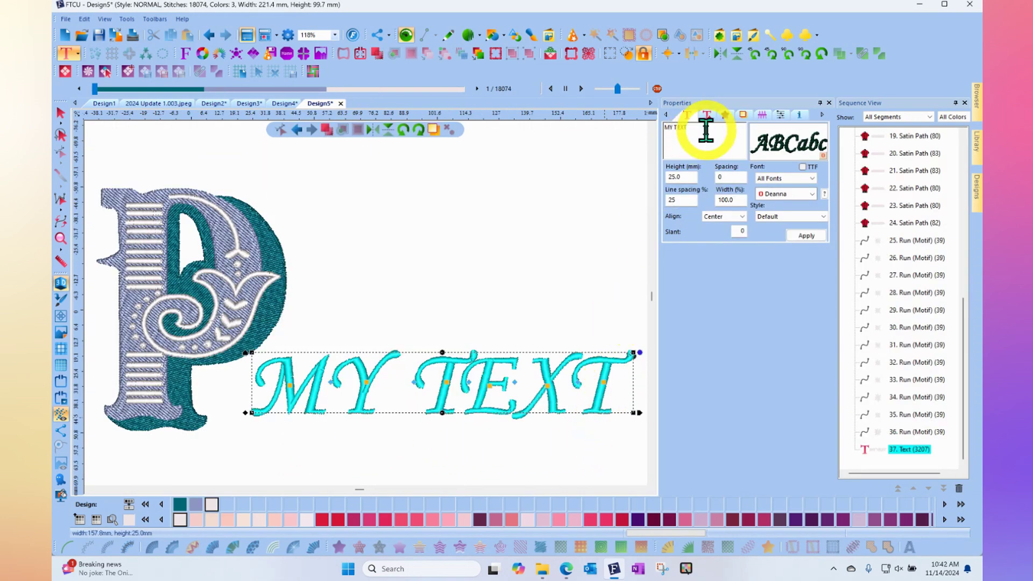
{"action": "left_click_drag", "start_coordinate": [697, 129], "coordinate": [636, 130]}
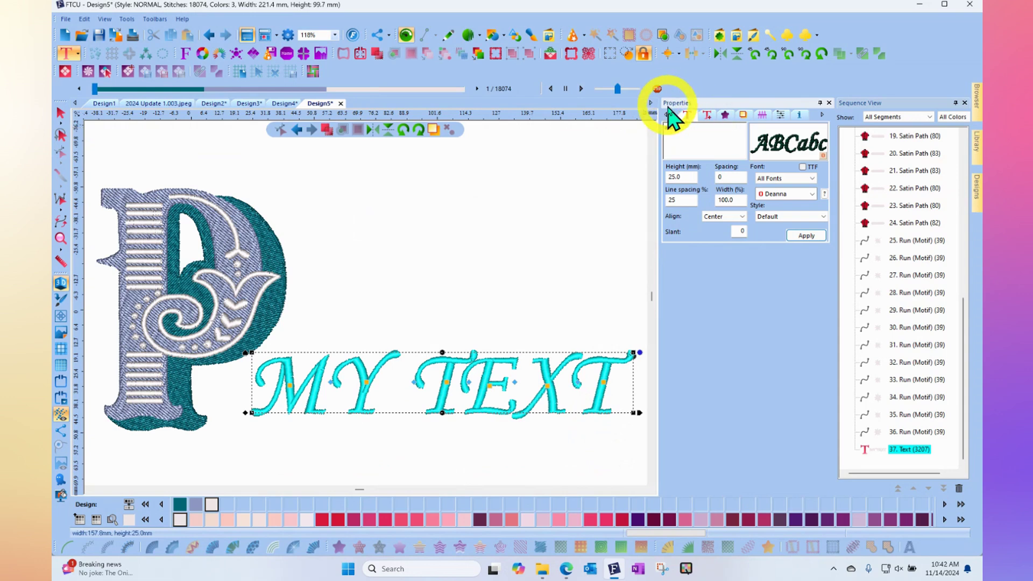
{"action": "left_click", "coordinate": [805, 236]}
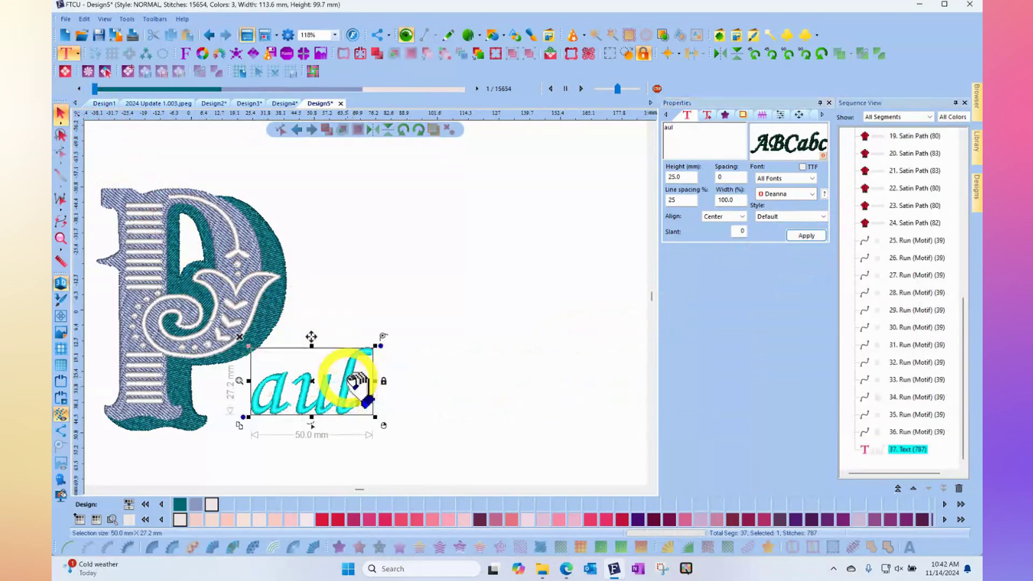
Step: Move and enlarge the 'aul' lettering against the P's base so it reads Paul
{"action": "left_click_drag", "start_coordinate": [347, 374], "coordinate": [324, 397]}
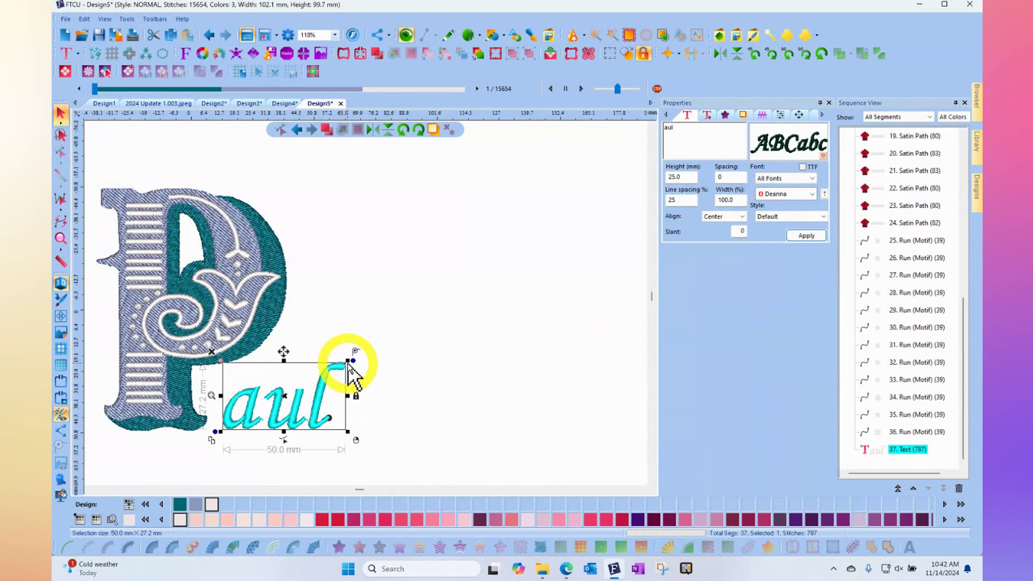
{"action": "left_click_drag", "start_coordinate": [347, 356], "coordinate": [390, 339]}
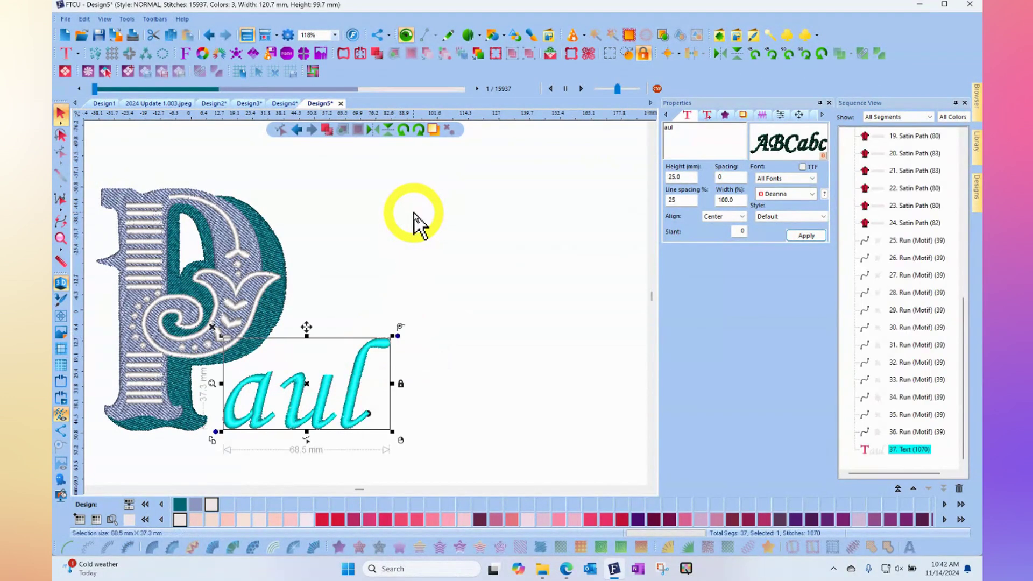
{"action": "left_click", "coordinate": [414, 221]}
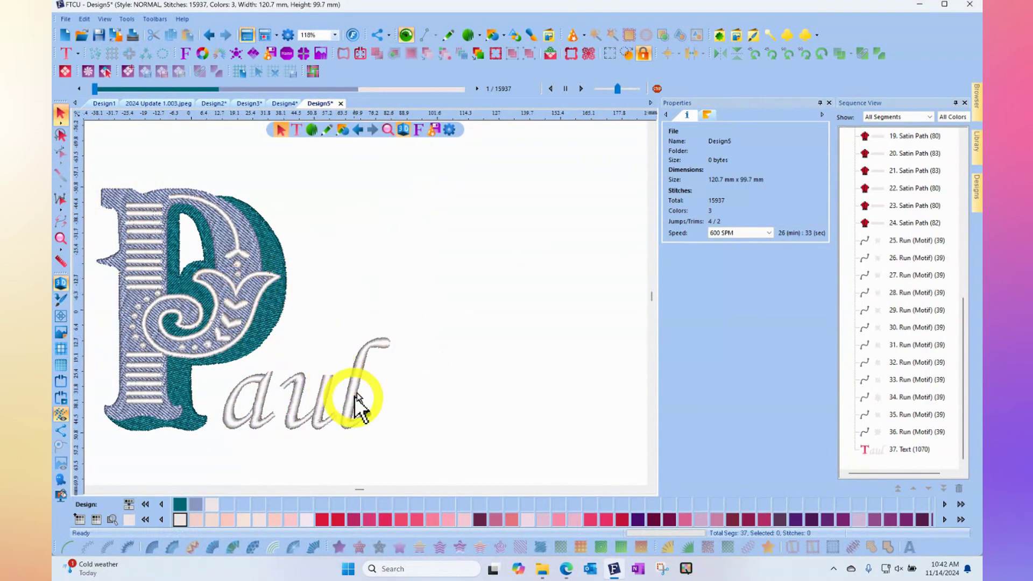
{"action": "scroll", "coordinate": [175, 356], "scroll_direction": "down", "scroll_amount": 2}
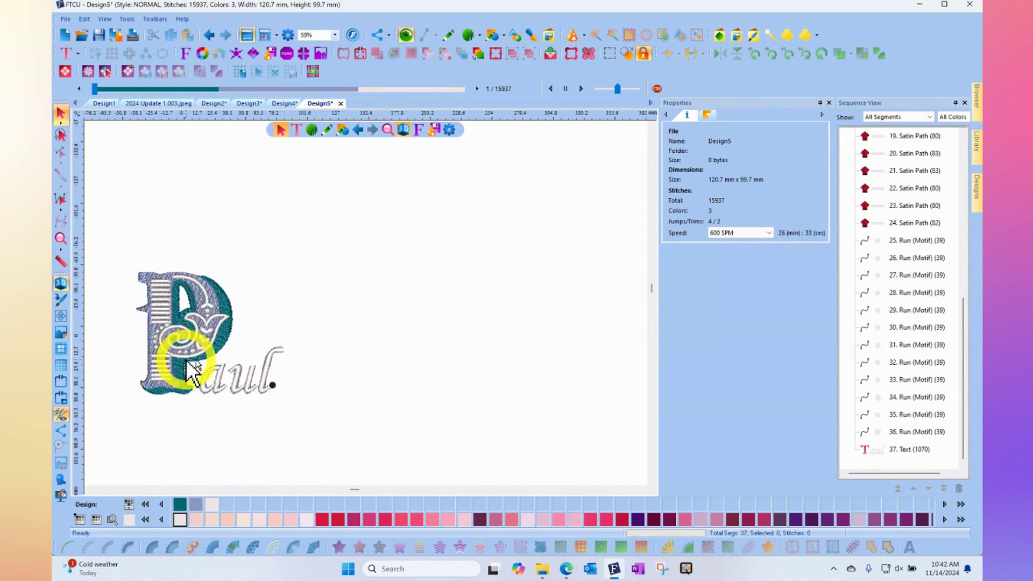
{"action": "mouse_move", "coordinate": [977, 144]}
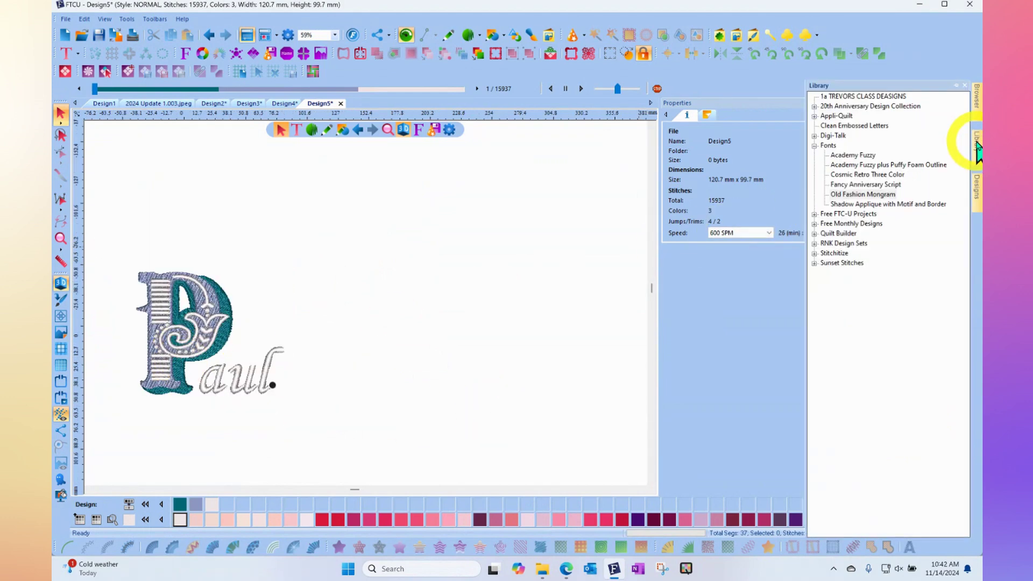
Step: Place the Fancy Anniversary Script letter M.waf to the right of Paul
{"action": "left_click", "coordinate": [875, 184]}
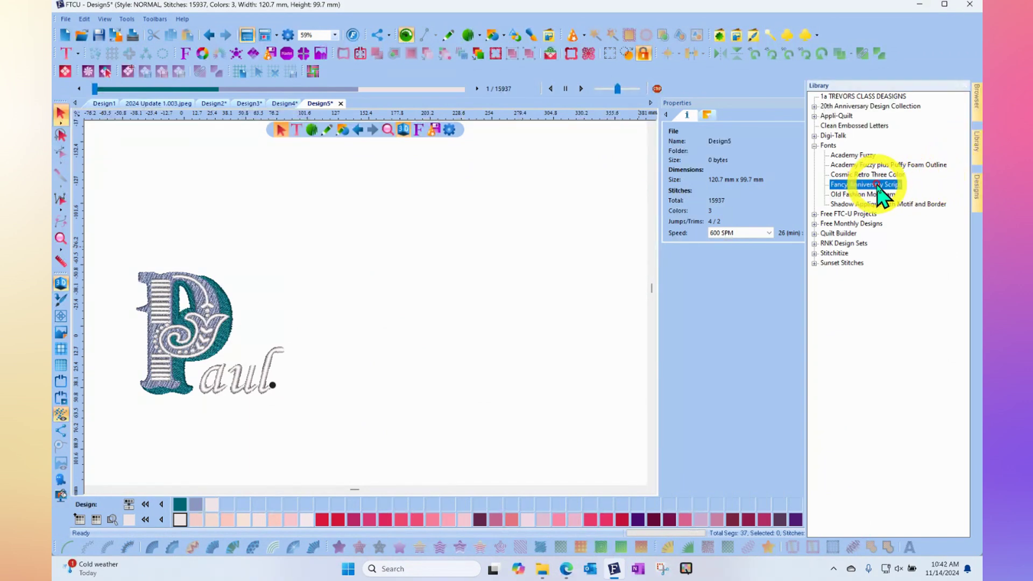
{"action": "mouse_move", "coordinate": [977, 188]}
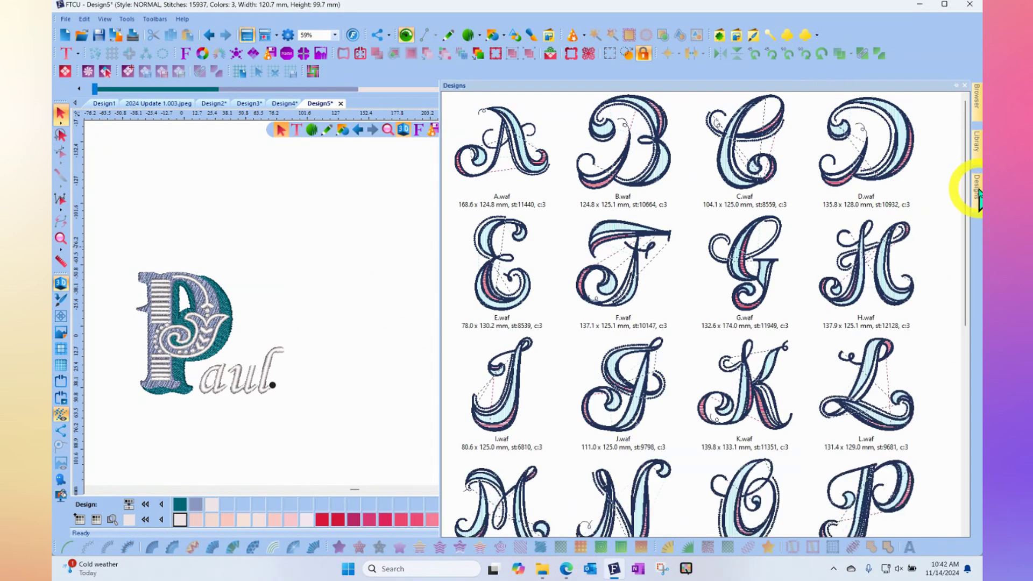
{"action": "scroll", "coordinate": [679, 299], "scroll_direction": "down", "scroll_amount": 3}
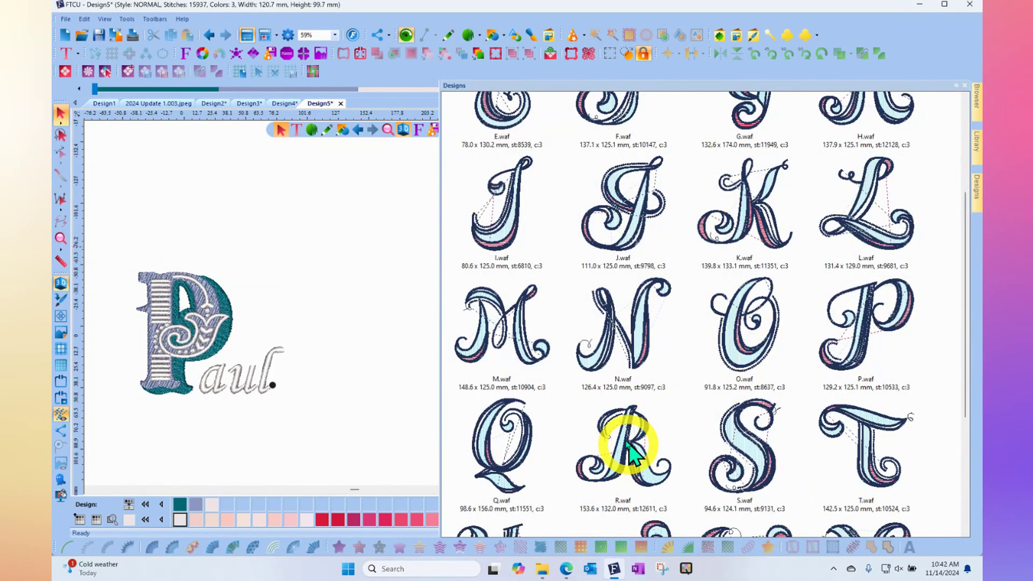
{"action": "left_click_drag", "start_coordinate": [511, 323], "coordinate": [408, 282]}
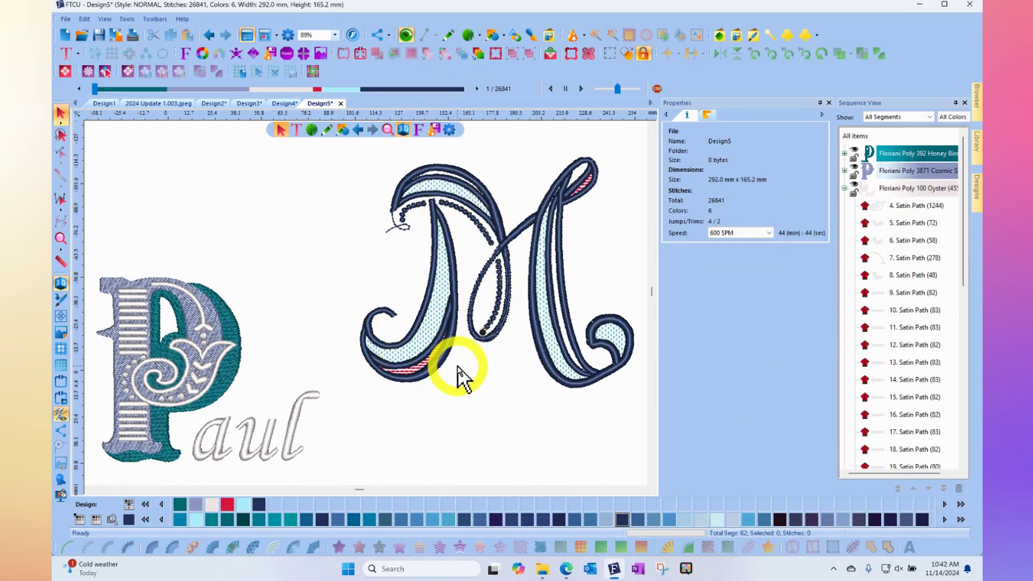
{"action": "scroll", "coordinate": [450, 300], "scroll_direction": "up", "scroll_amount": 3}
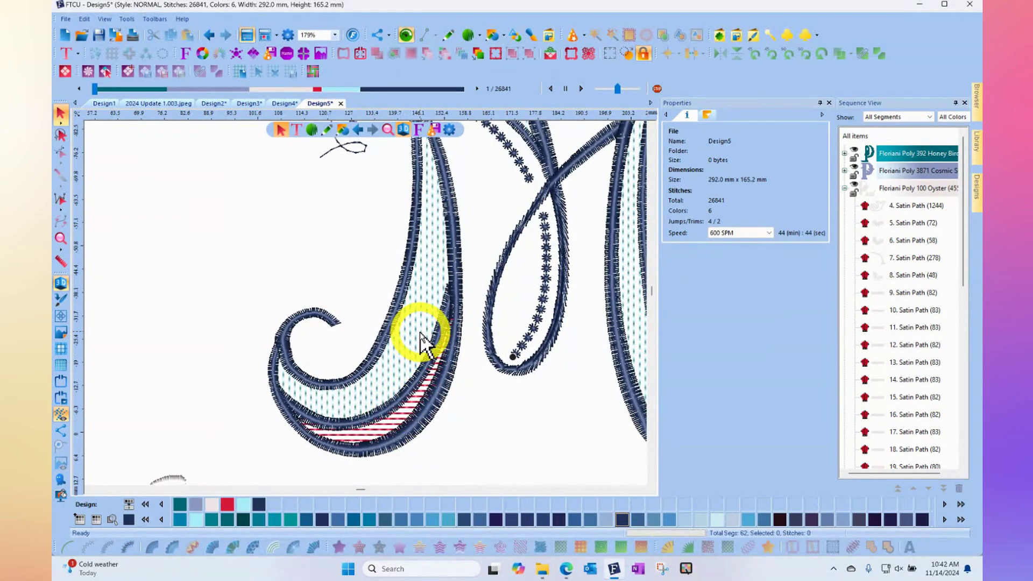
{"action": "scroll", "coordinate": [422, 332], "scroll_direction": "down", "scroll_amount": 3}
{"action": "scroll", "coordinate": [419, 331], "scroll_direction": "down", "scroll_amount": 3}
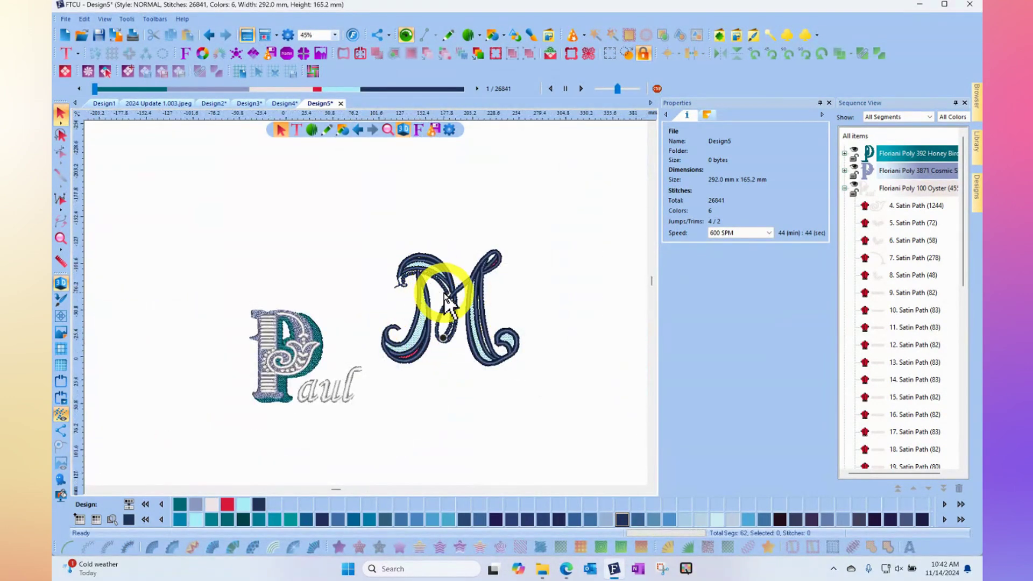